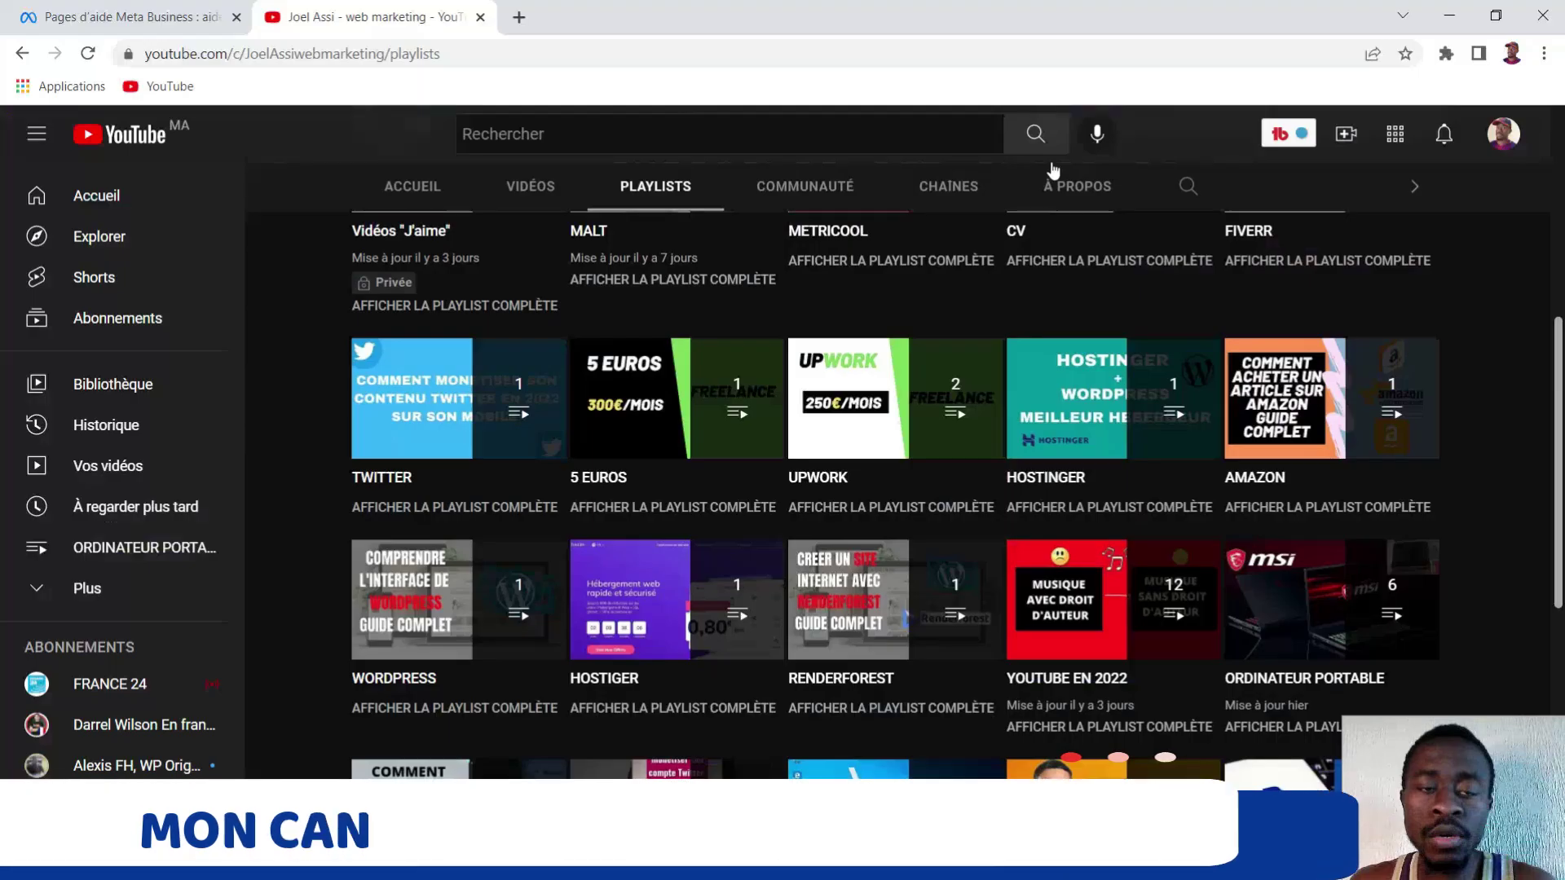
- Look through the channel's playlists, down to the ORDINATEUR PORTABLE playlist
{"action": "scroll", "coordinate": [790, 440], "scroll_direction": "up", "scroll_amount": 5}
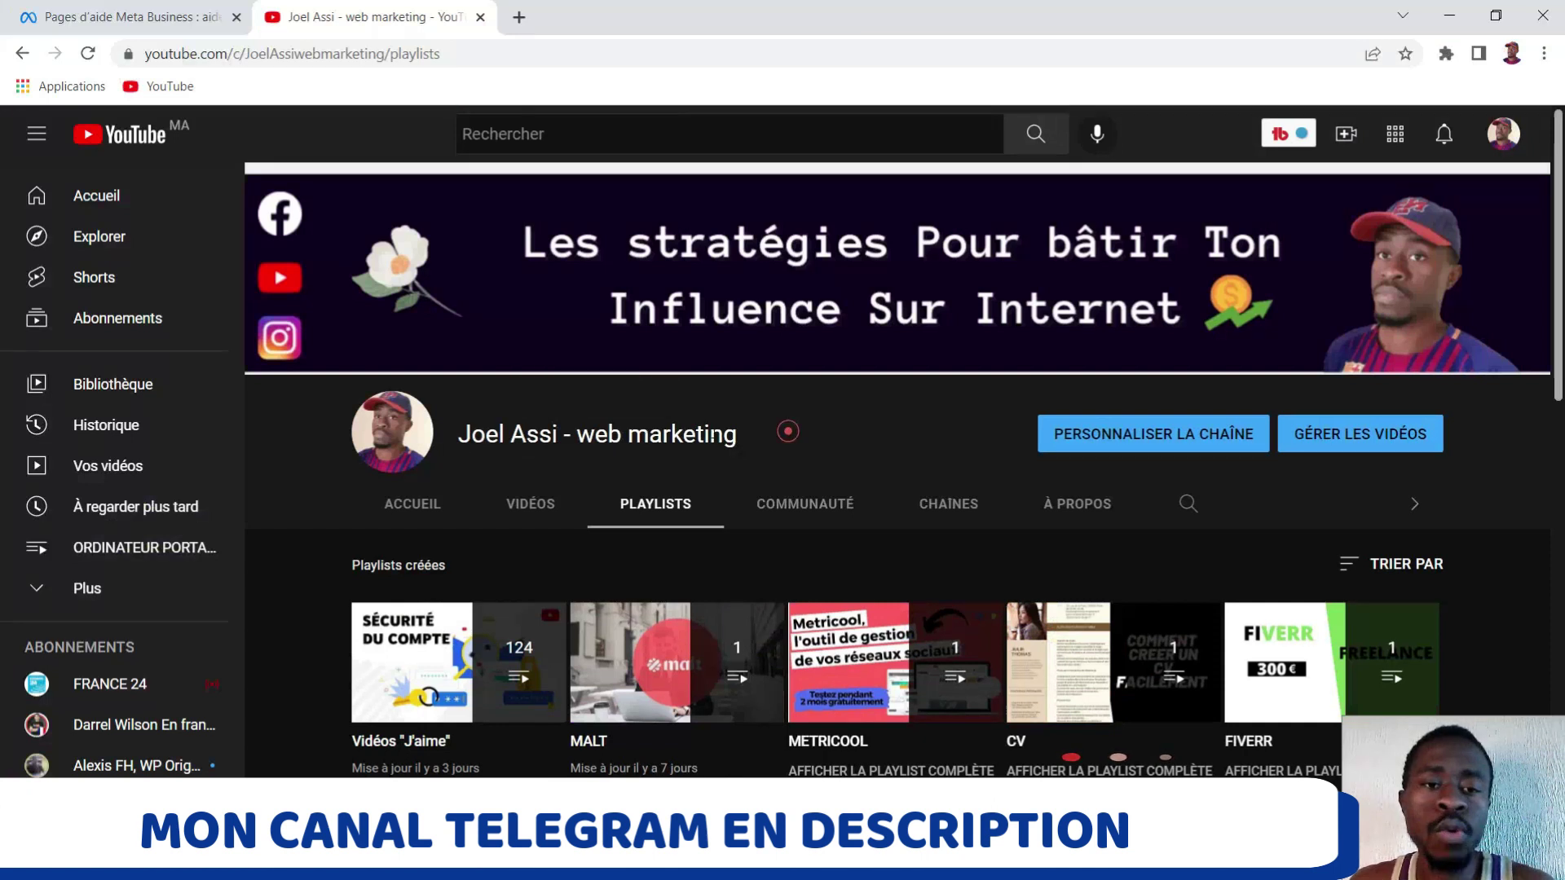
{"action": "triple_click", "coordinate": [762, 441]}
{"action": "left_click", "coordinate": [763, 441]}
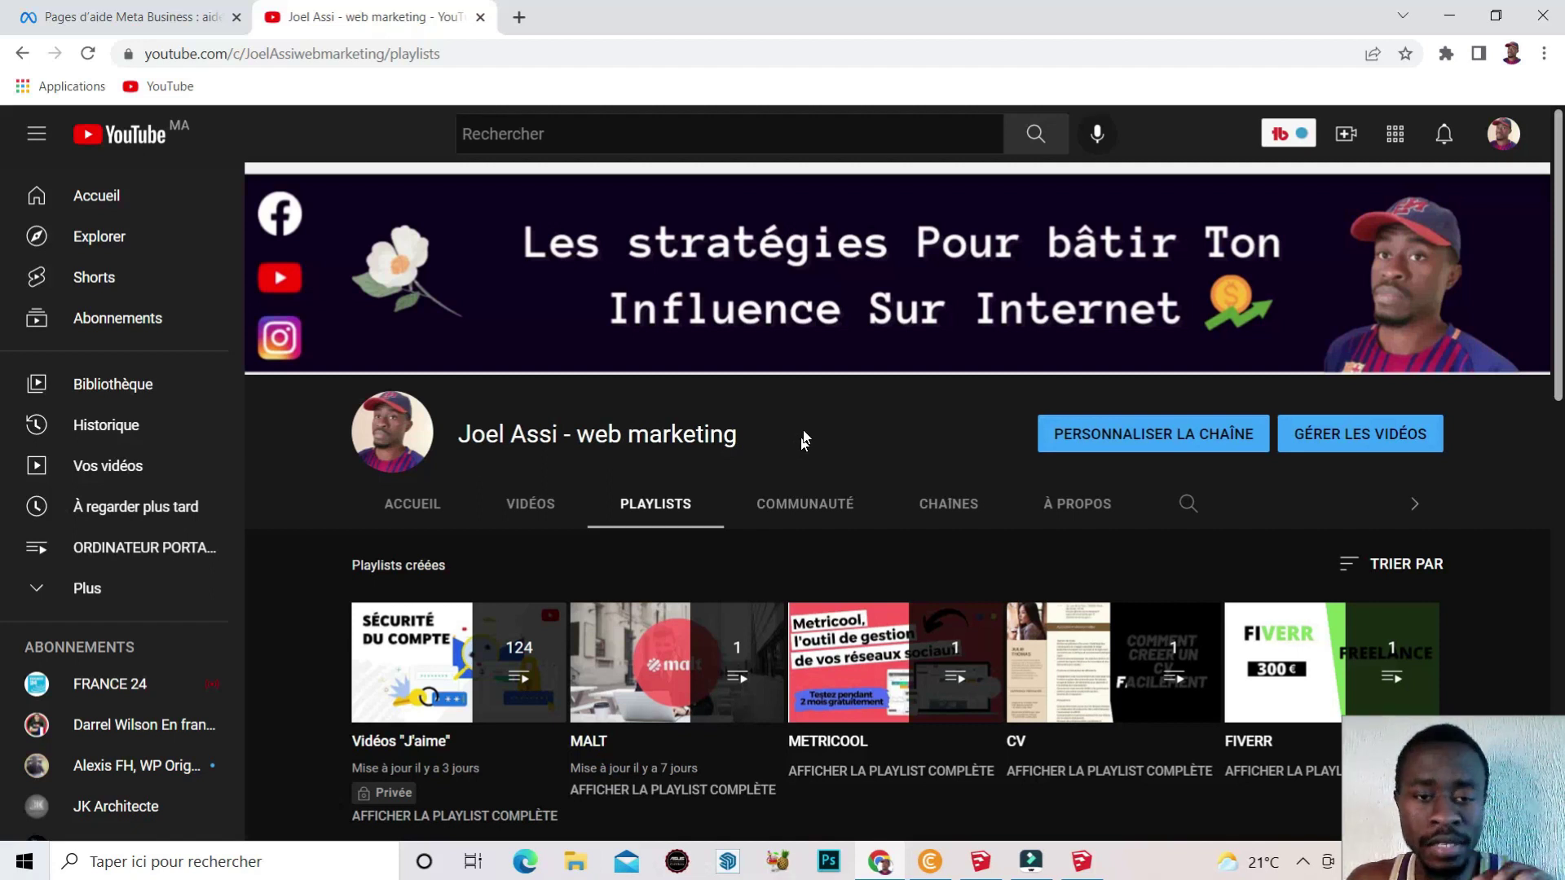
{"action": "scroll", "coordinate": [803, 432], "scroll_direction": "down", "scroll_amount": 5}
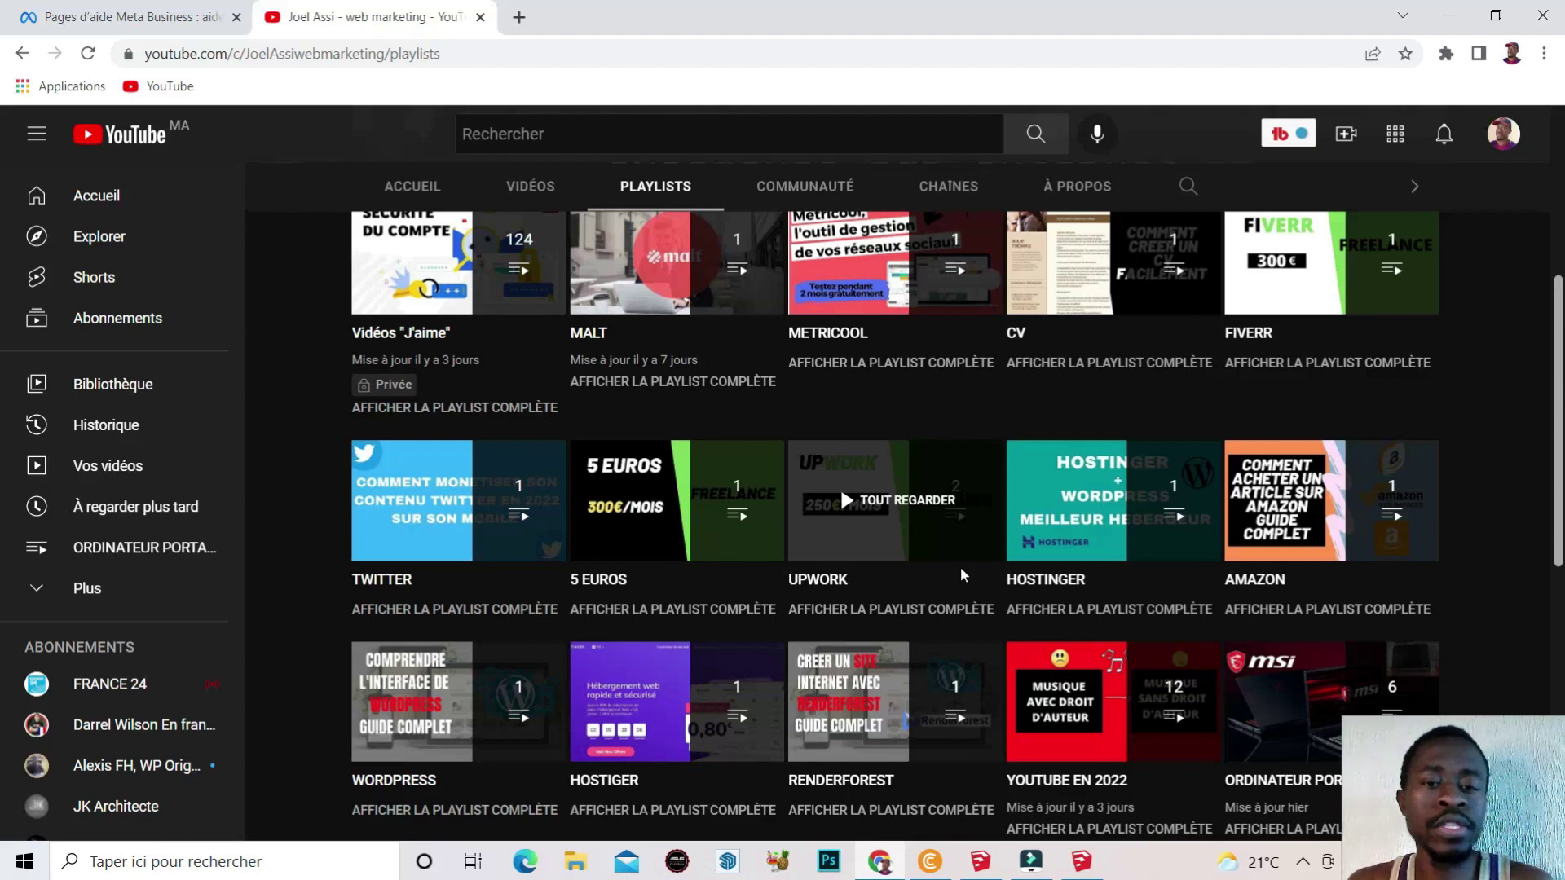
{"action": "scroll", "coordinate": [966, 571], "scroll_direction": "down", "scroll_amount": 3}
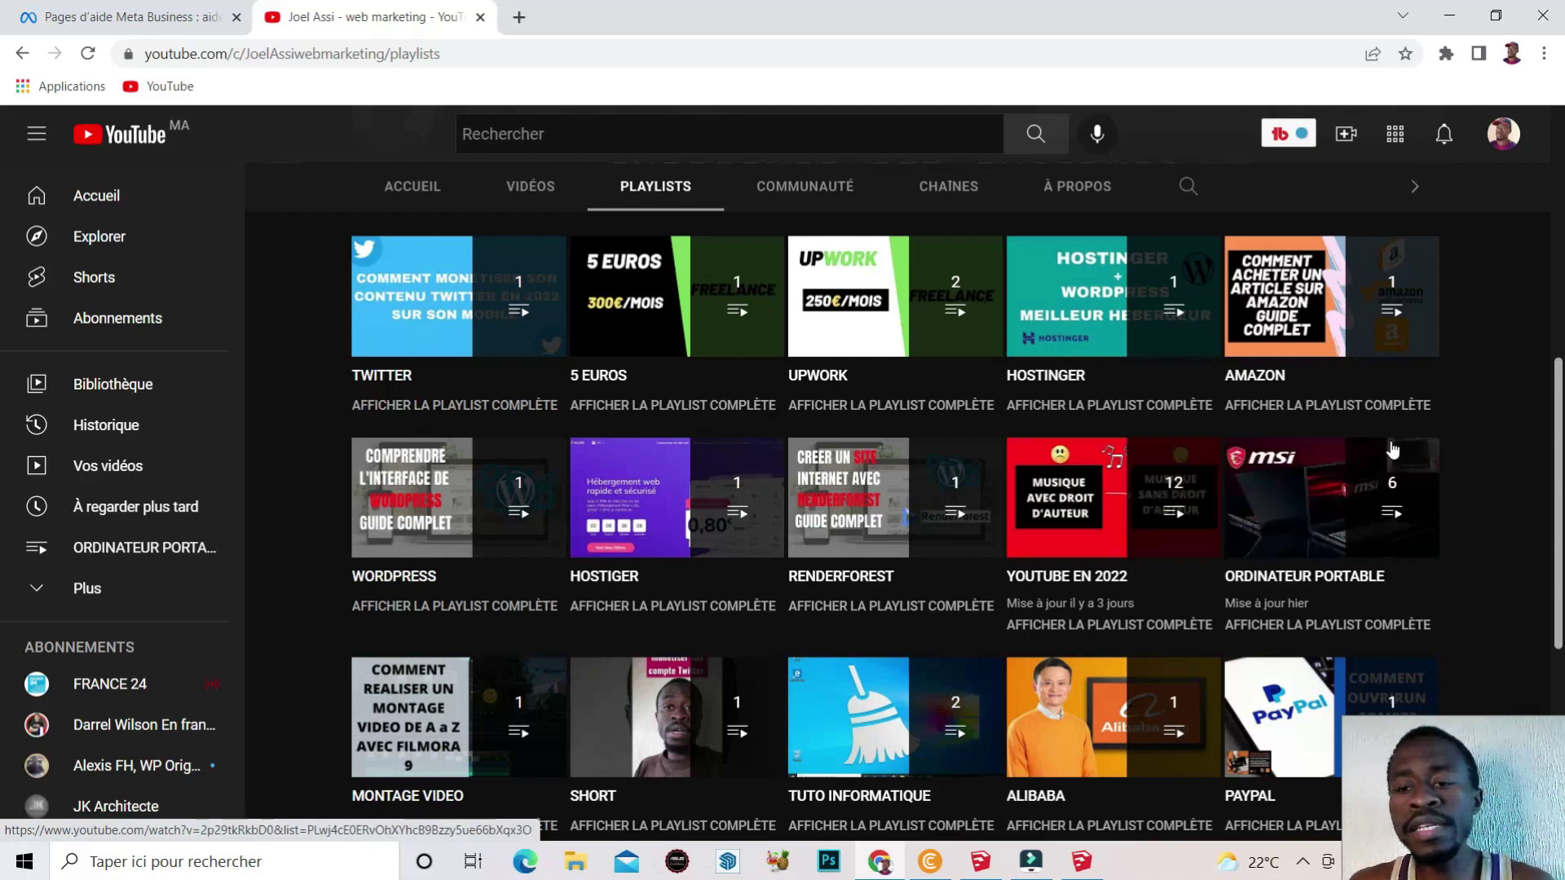
{"action": "mouse_move", "coordinate": [1438, 463]}
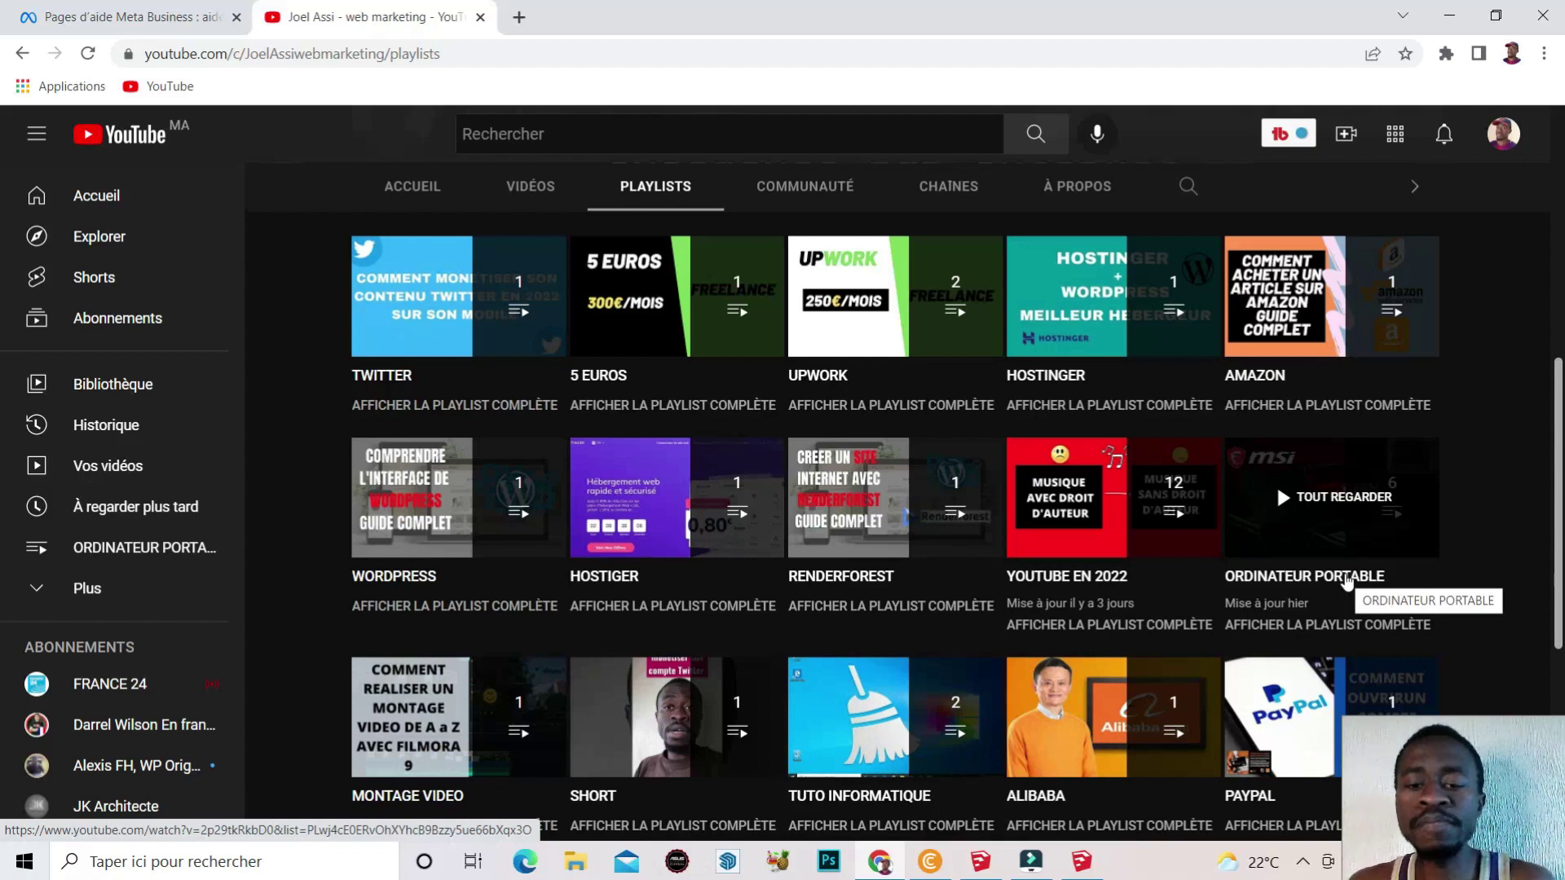
- Bring up the Enscape website in the other browser window, and switch to the untitled model in SketchUp
{"action": "left_click", "coordinate": [930, 861]}
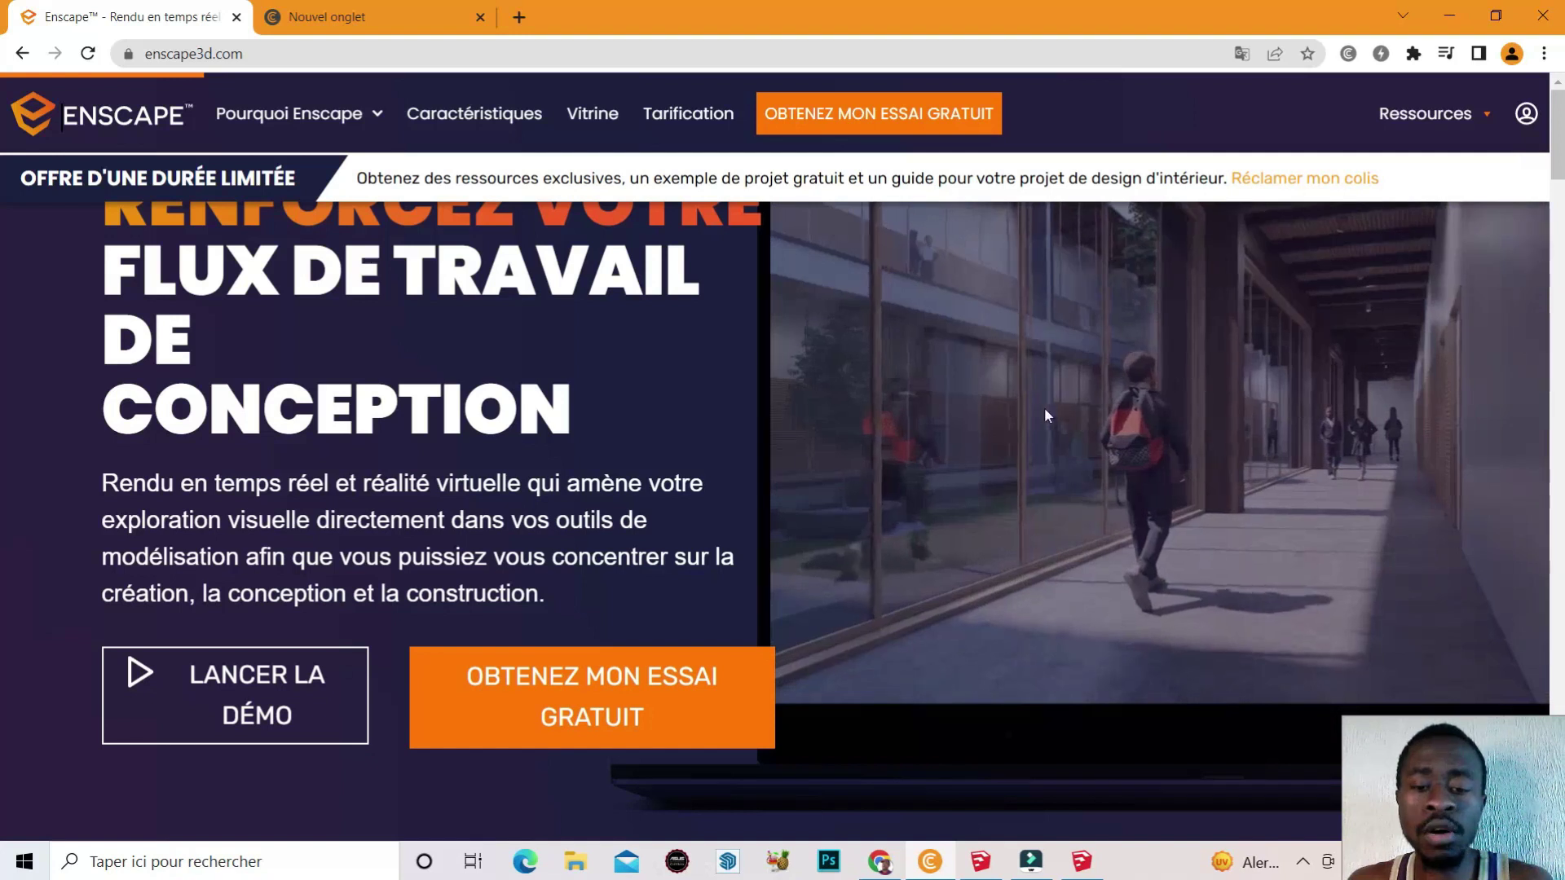
{"action": "mouse_move", "coordinate": [983, 864]}
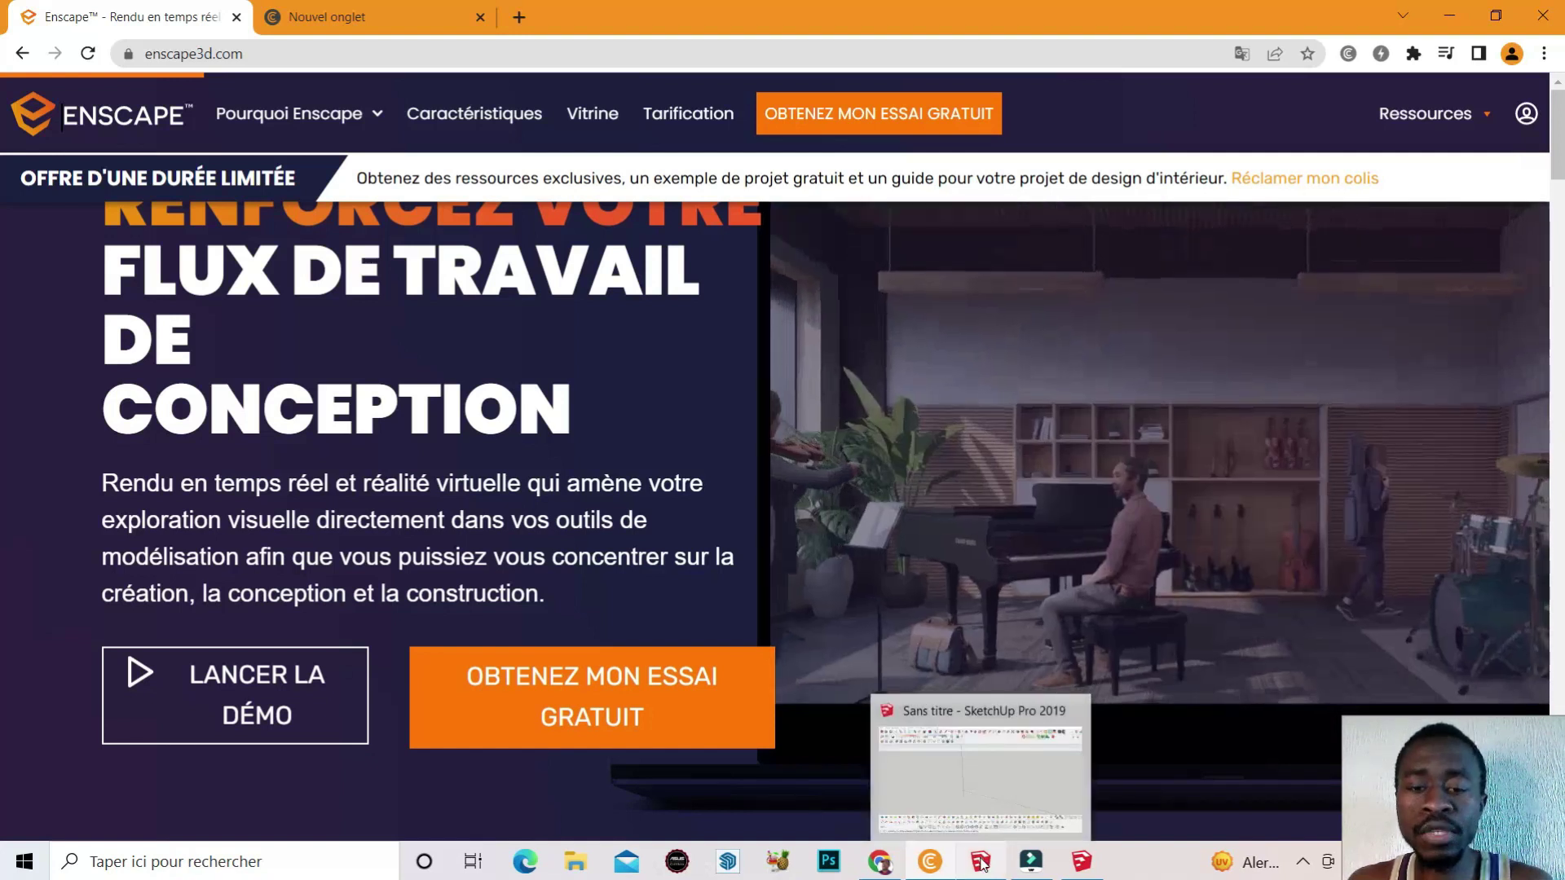
{"action": "left_click", "coordinate": [982, 864]}
- Hide the Enscape toolbar and show it again in SketchUp's toolbar settings
{"action": "left_click", "coordinate": [130, 35]}
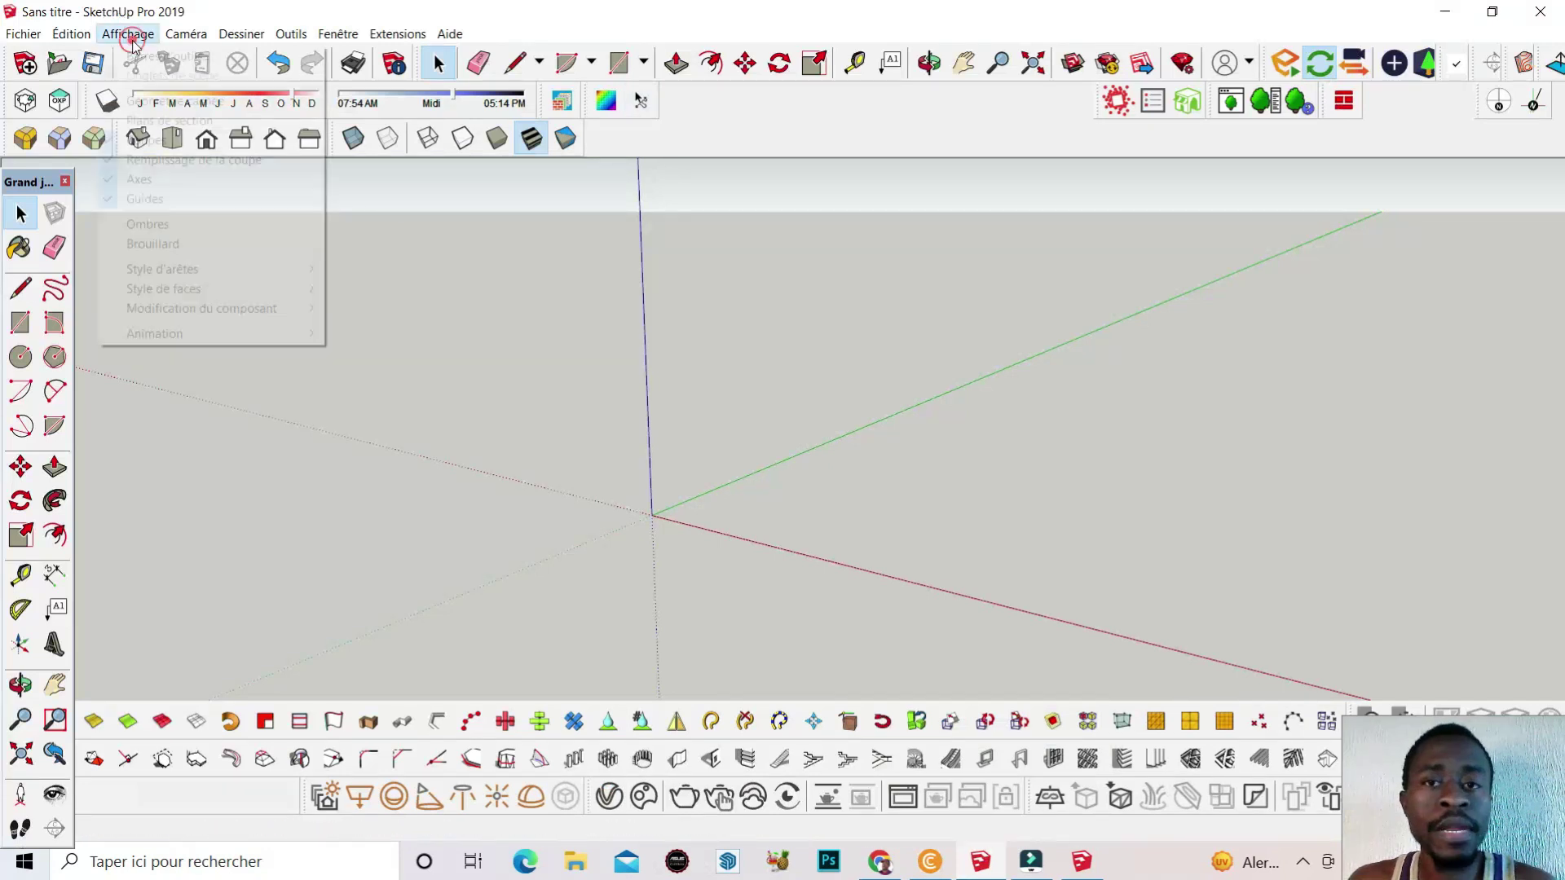
{"action": "left_click", "coordinate": [167, 55]}
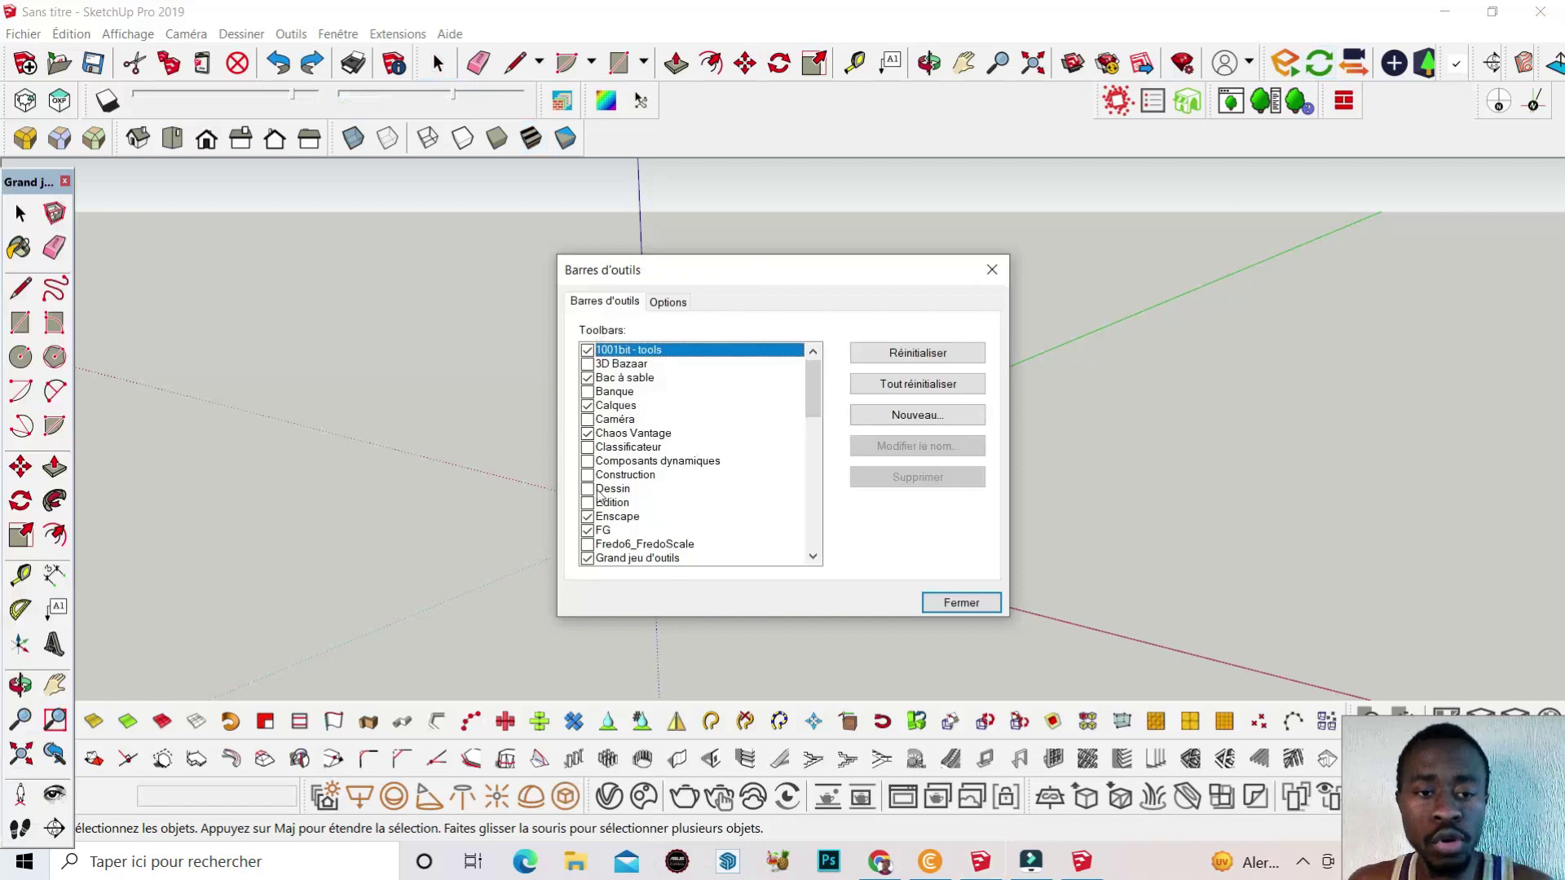
{"action": "left_click", "coordinate": [587, 517]}
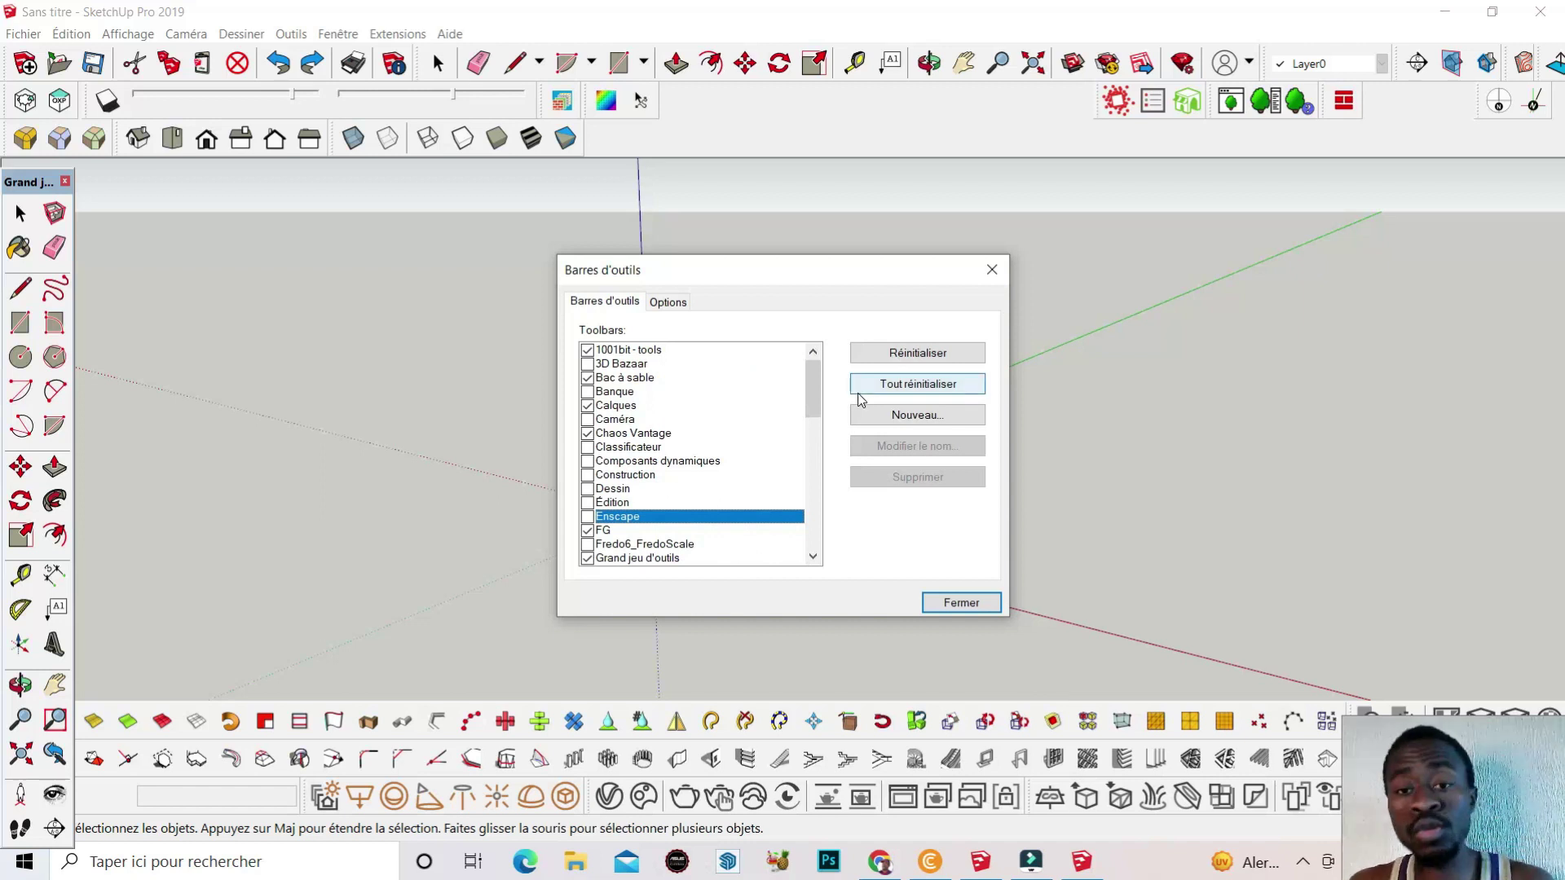
{"action": "left_click", "coordinate": [587, 517]}
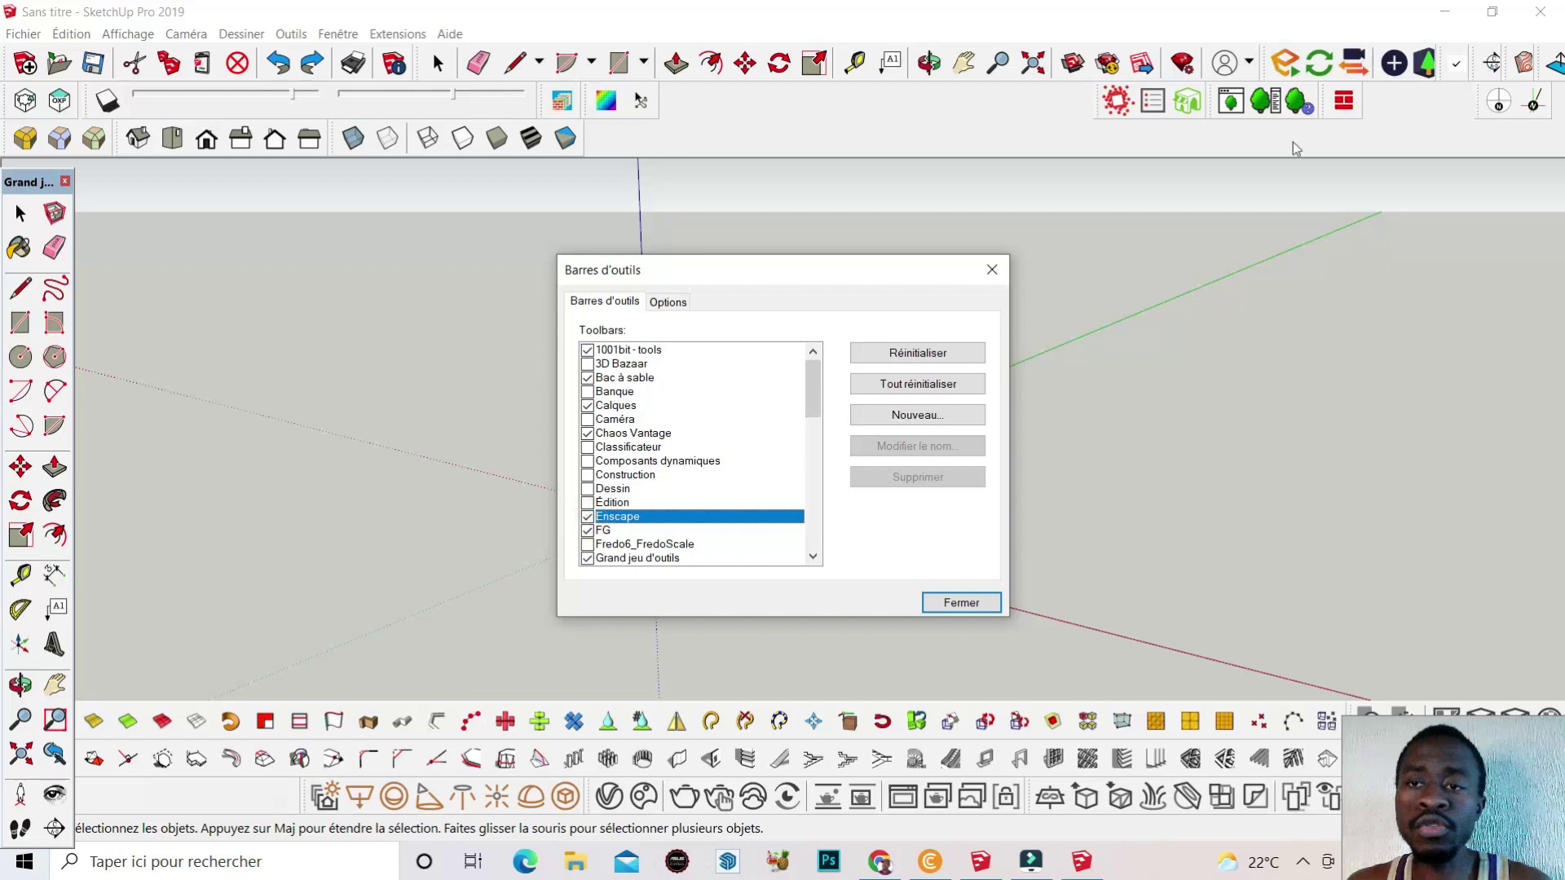
{"action": "left_click", "coordinate": [962, 604]}
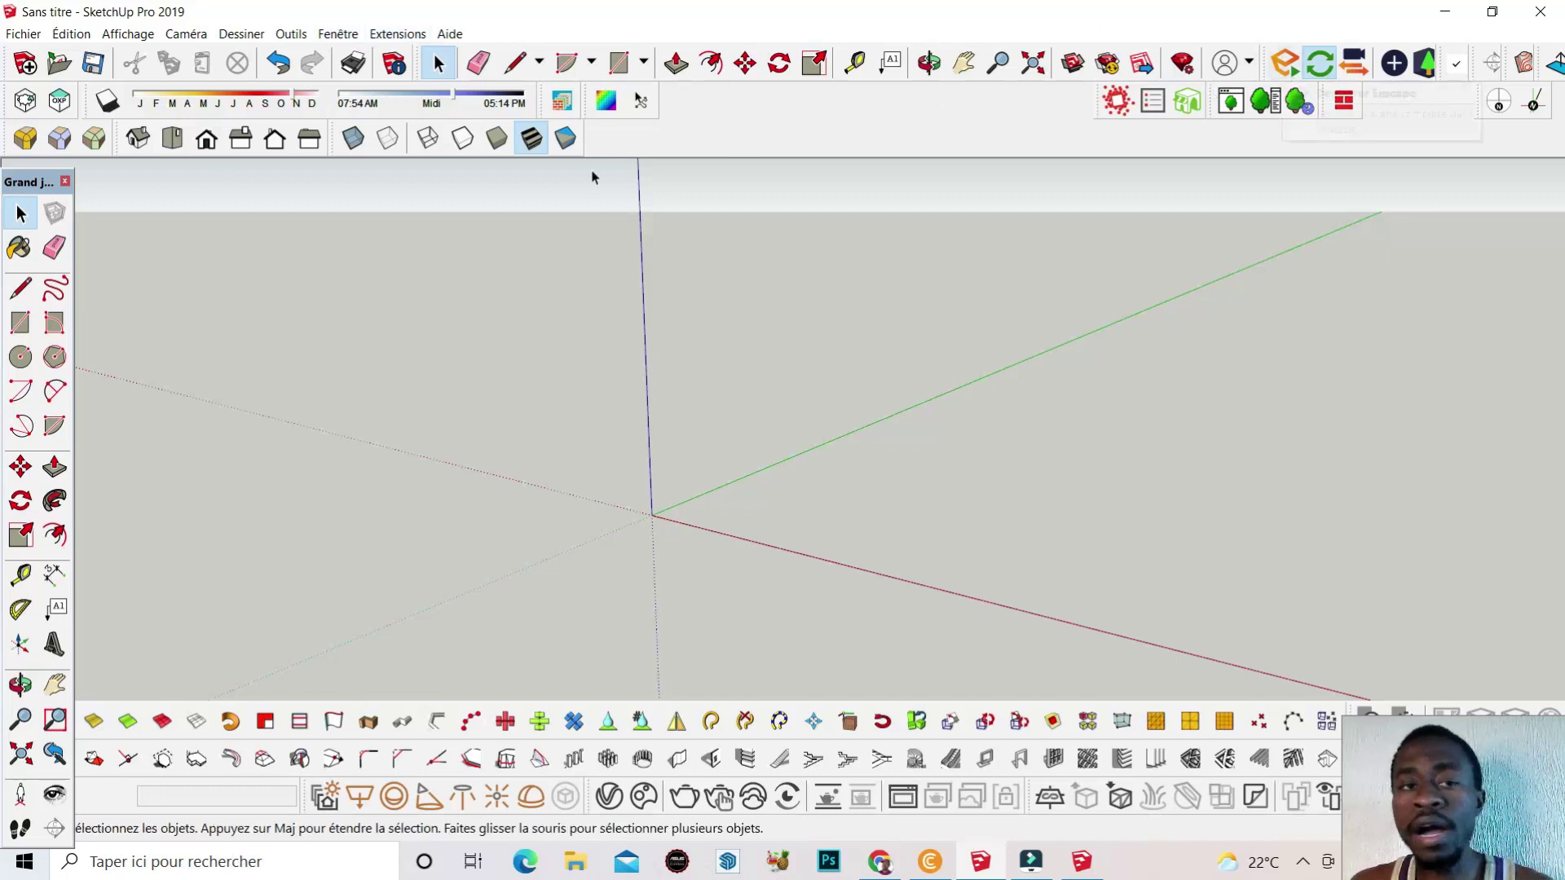
- Draw a rectangle of about 439.5 by 711.1 cm on the ground near the green axis and extrude it upward about 293 cm
{"action": "left_click", "coordinate": [620, 63]}
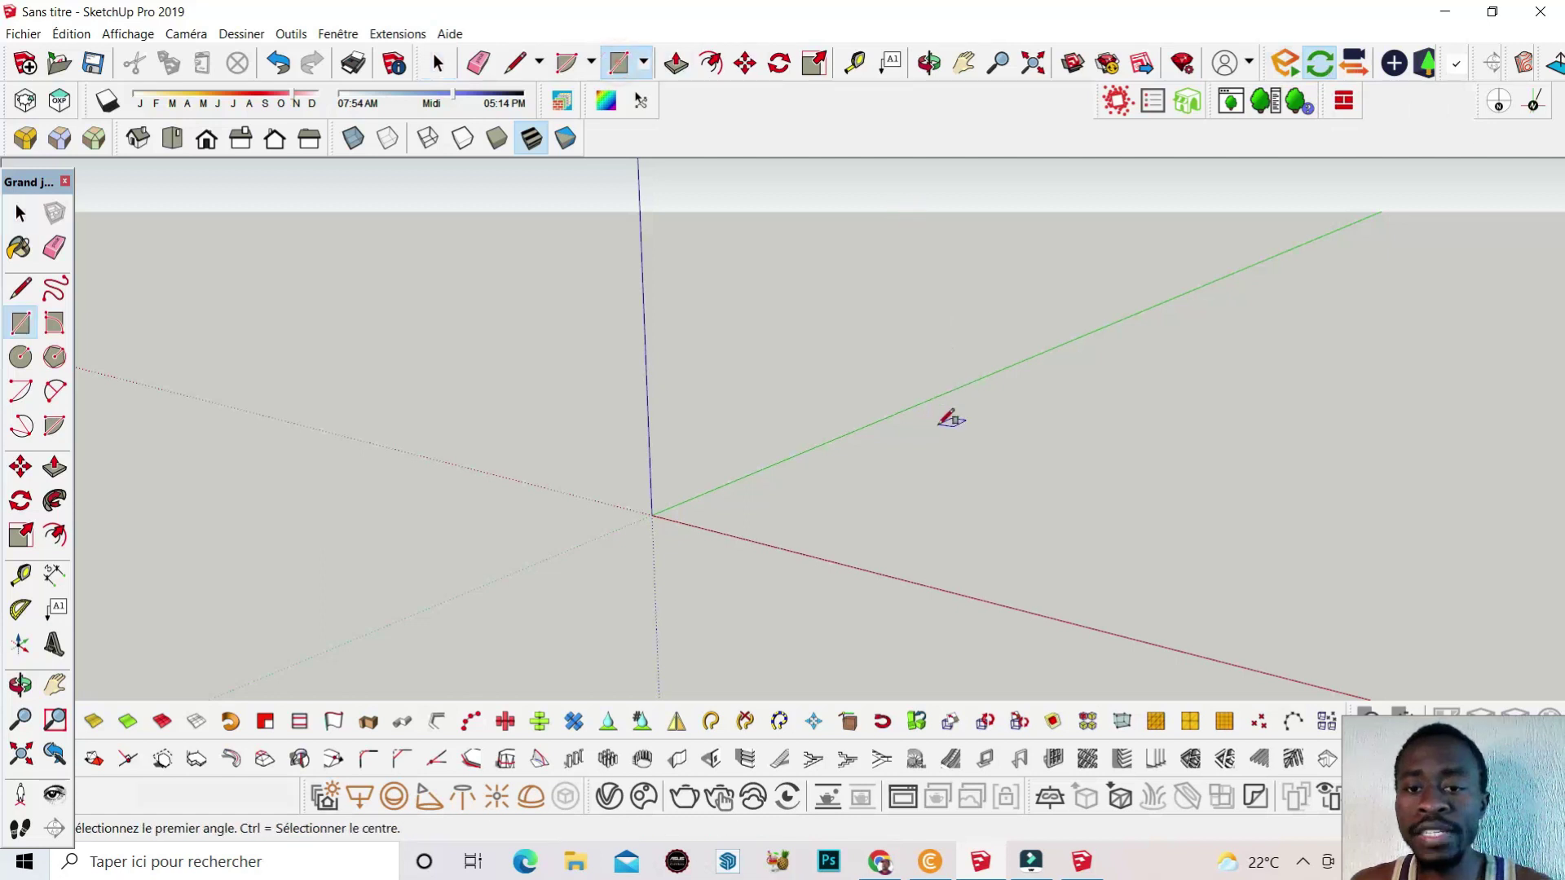
{"action": "left_click", "coordinate": [938, 425]}
{"action": "left_click", "coordinate": [996, 530]}
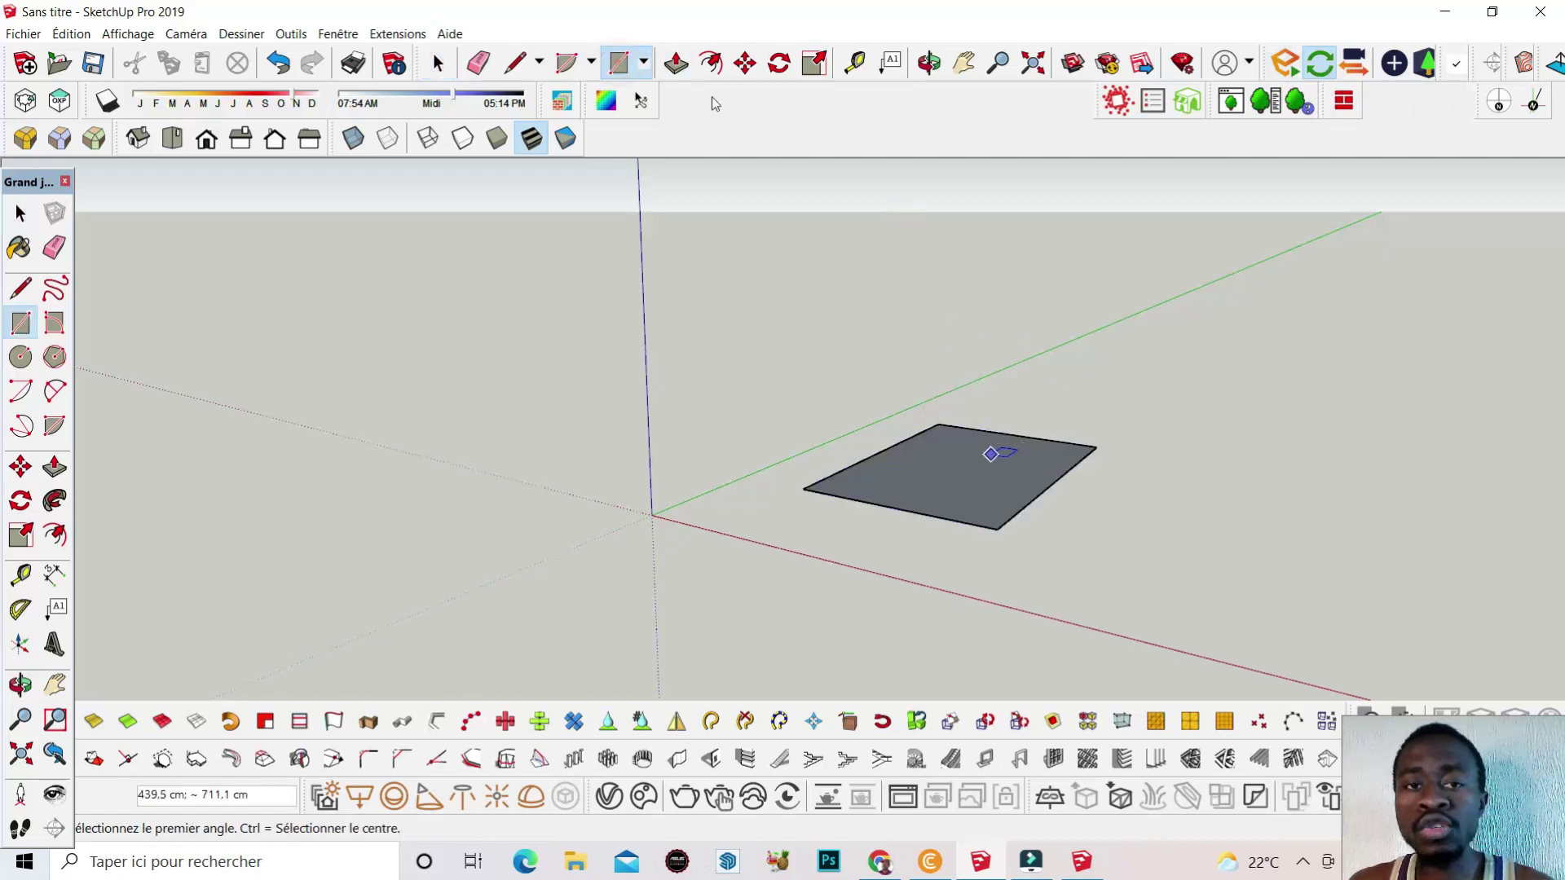
{"action": "left_click", "coordinate": [676, 62]}
{"action": "left_click", "coordinate": [951, 450]}
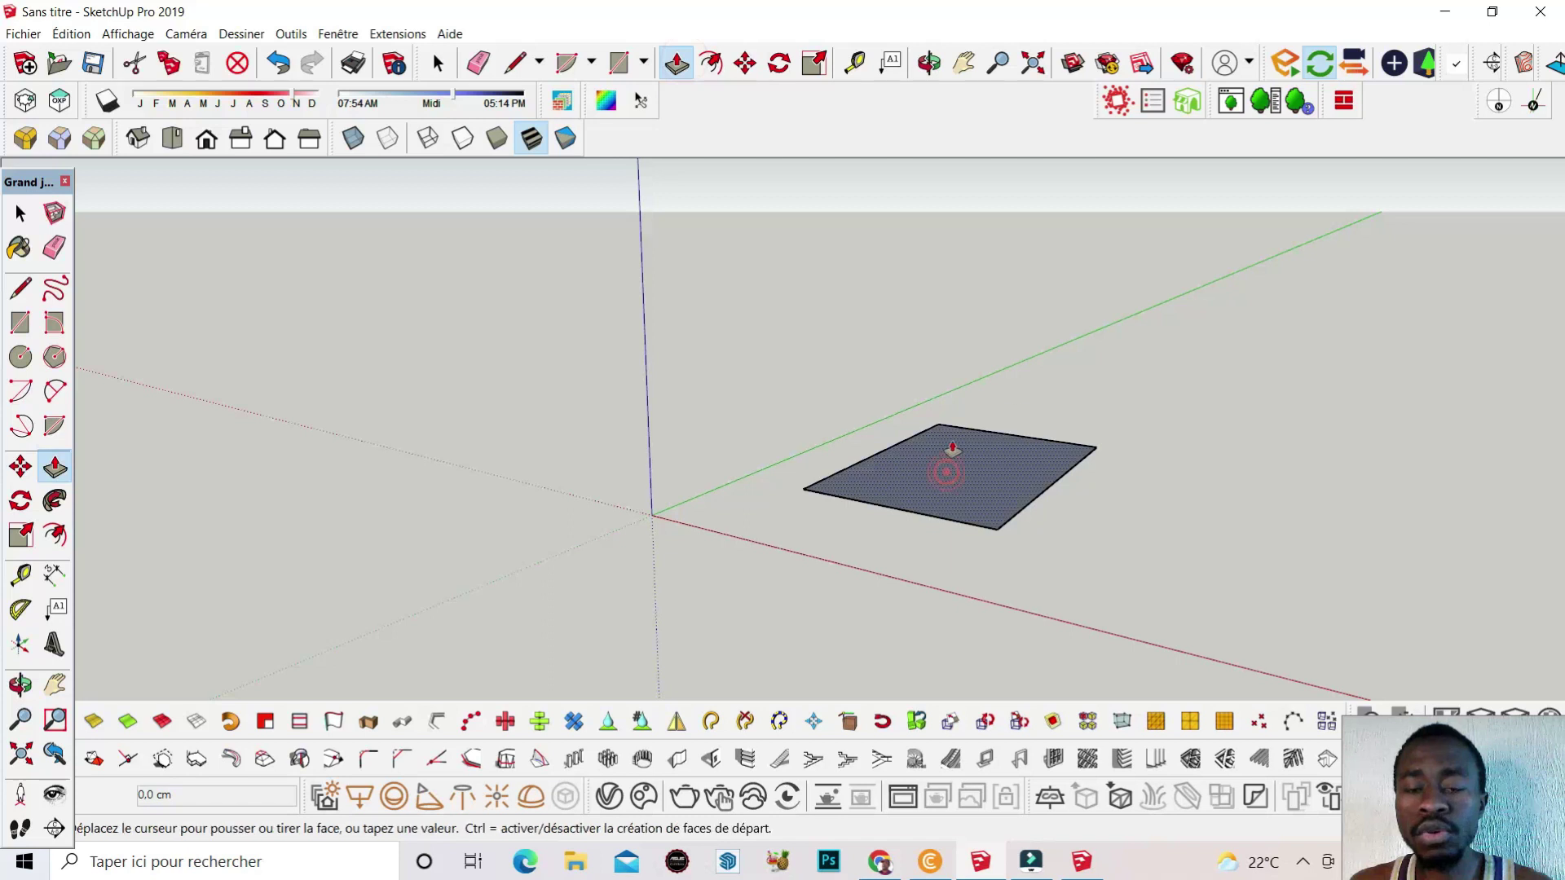
{"action": "left_click", "coordinate": [946, 351]}
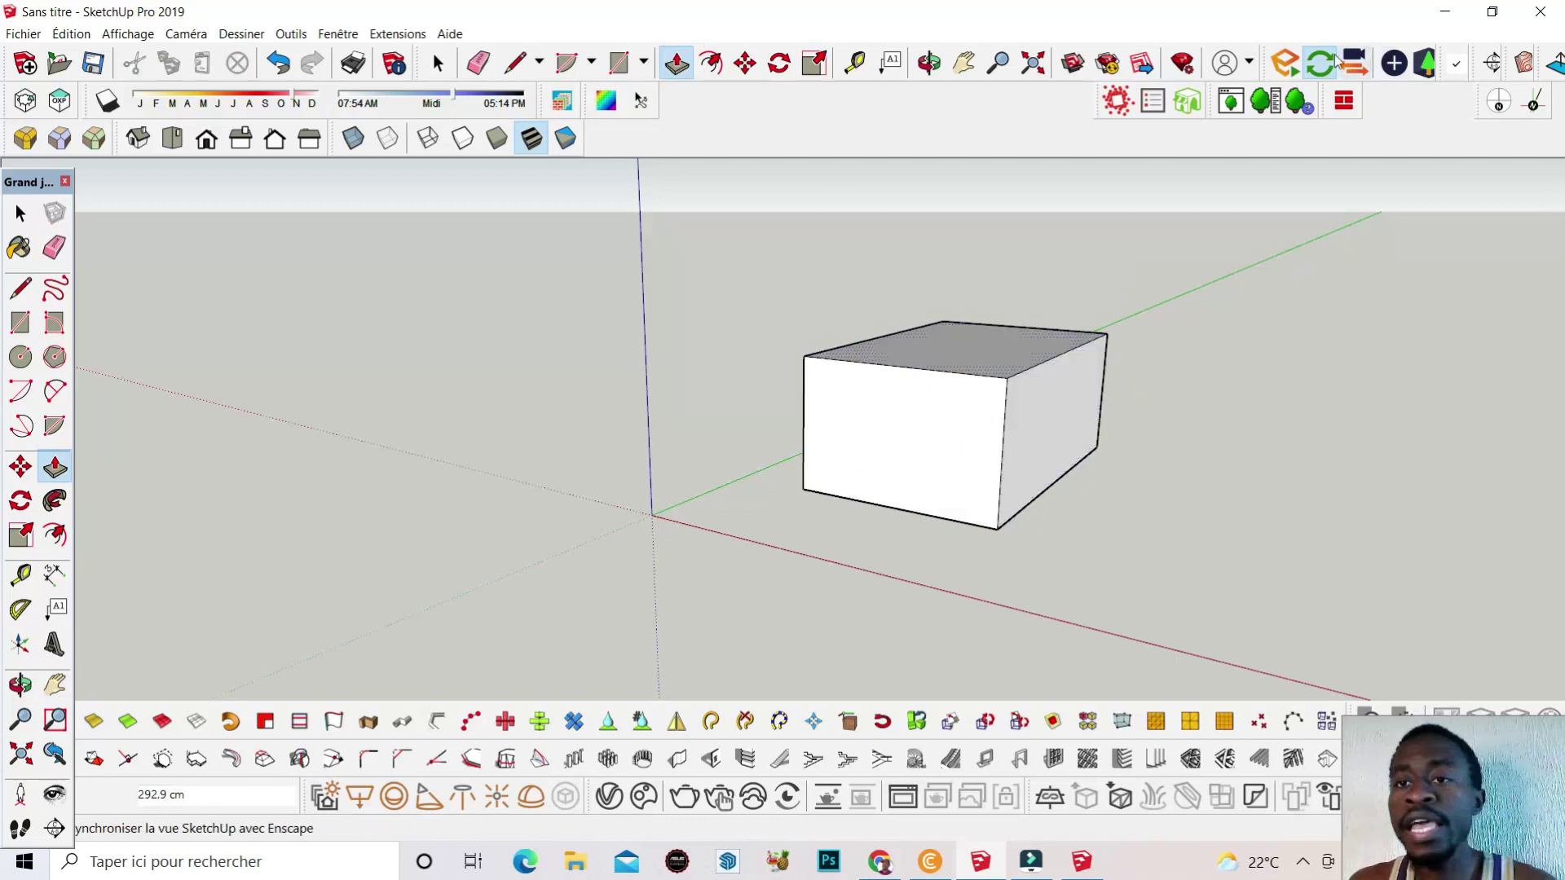
- Start Enscape for the box model and switch to its rendering window
{"action": "left_click", "coordinate": [1291, 66]}
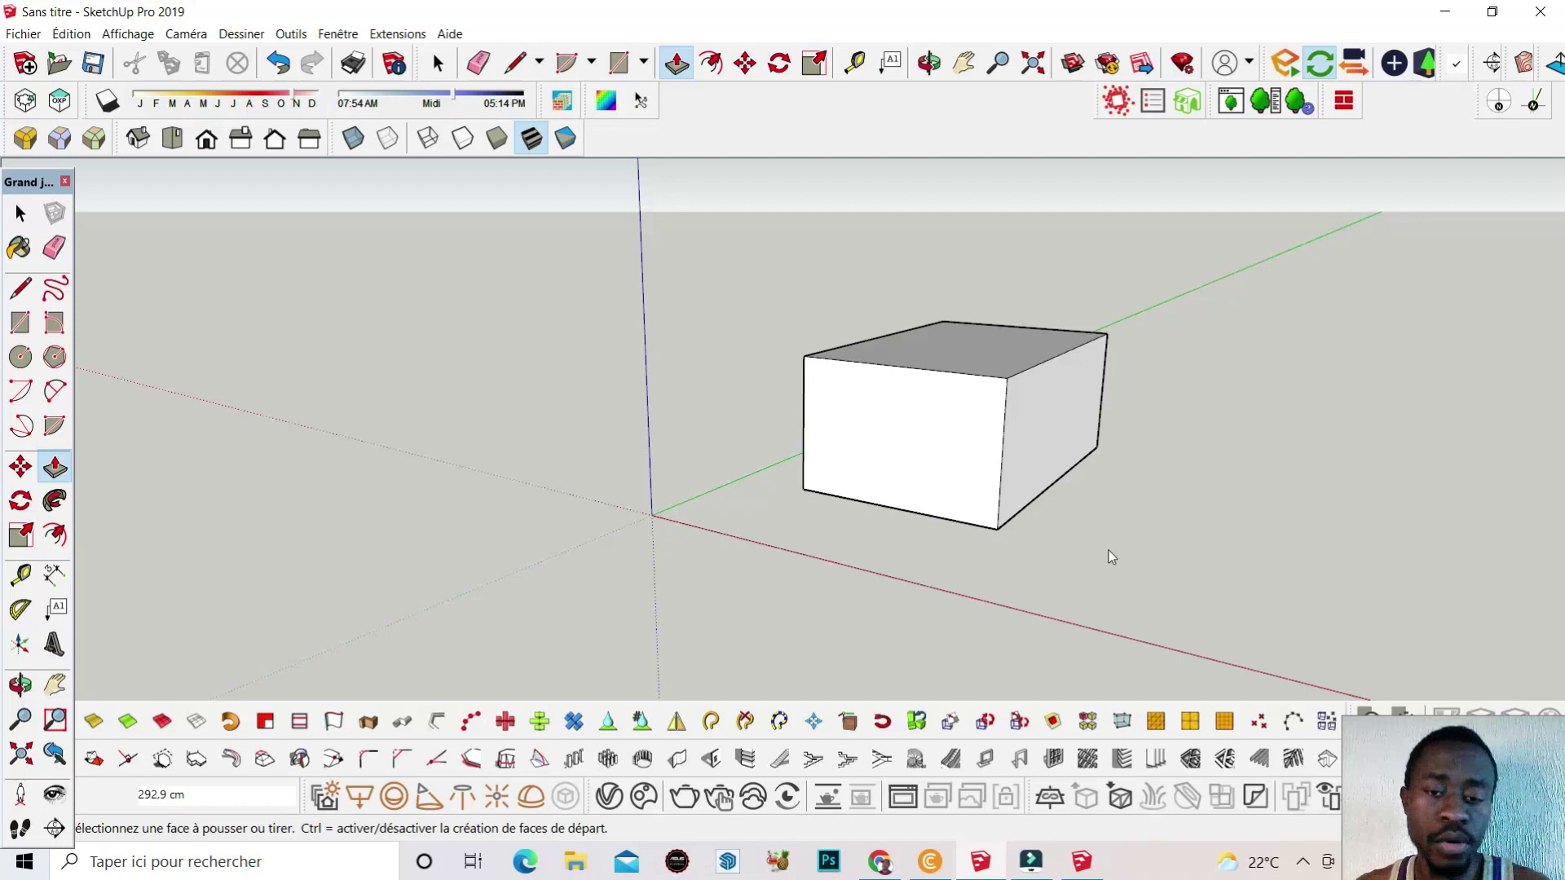
{"action": "left_click", "coordinate": [1280, 66]}
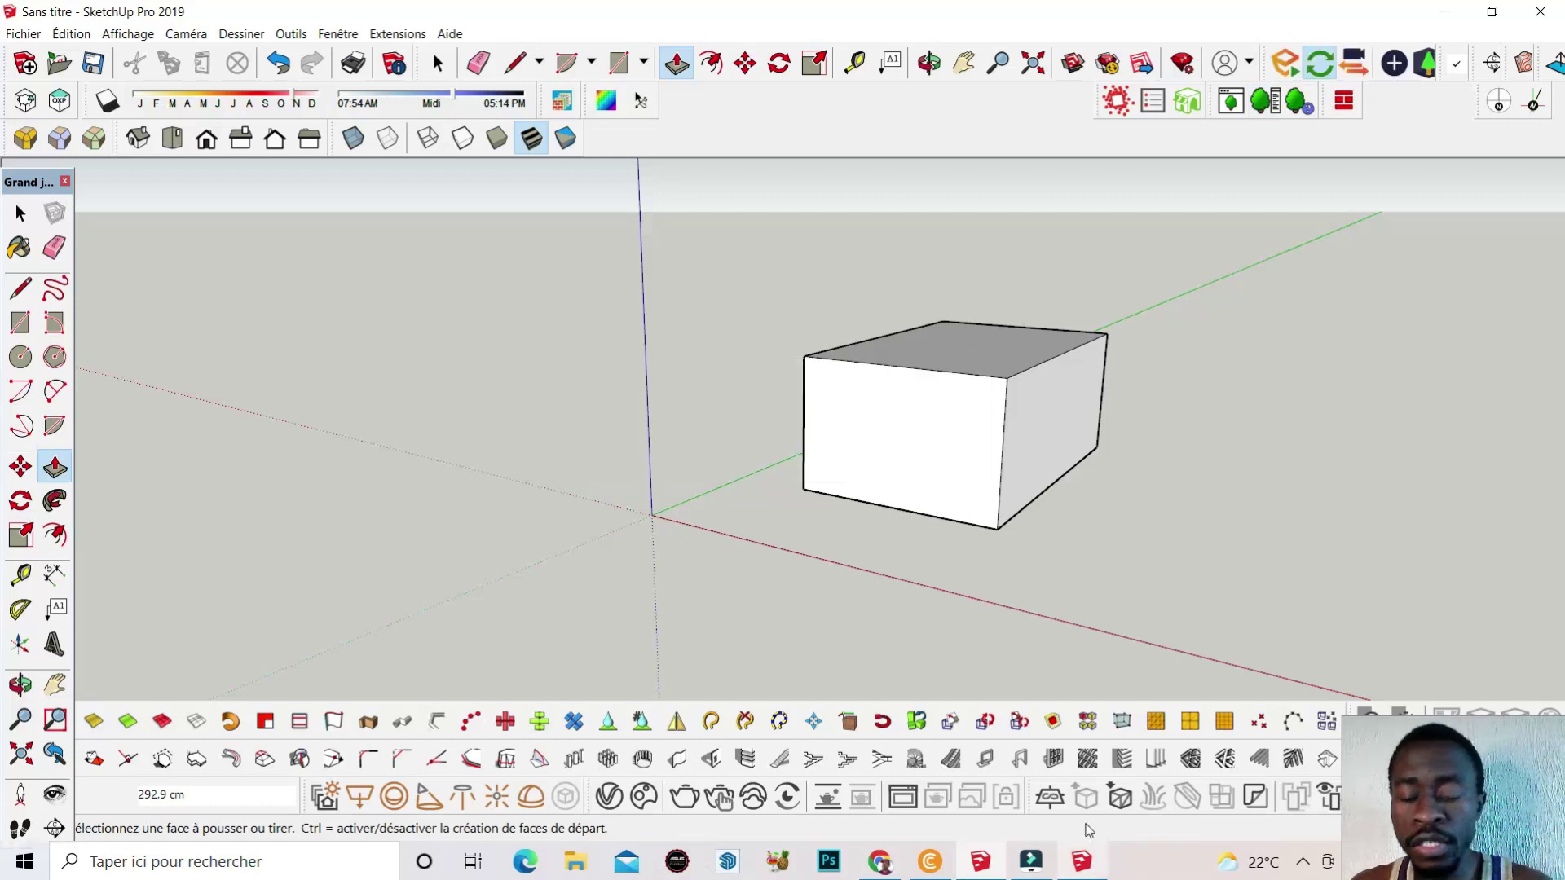
{"action": "mouse_move", "coordinate": [1081, 861]}
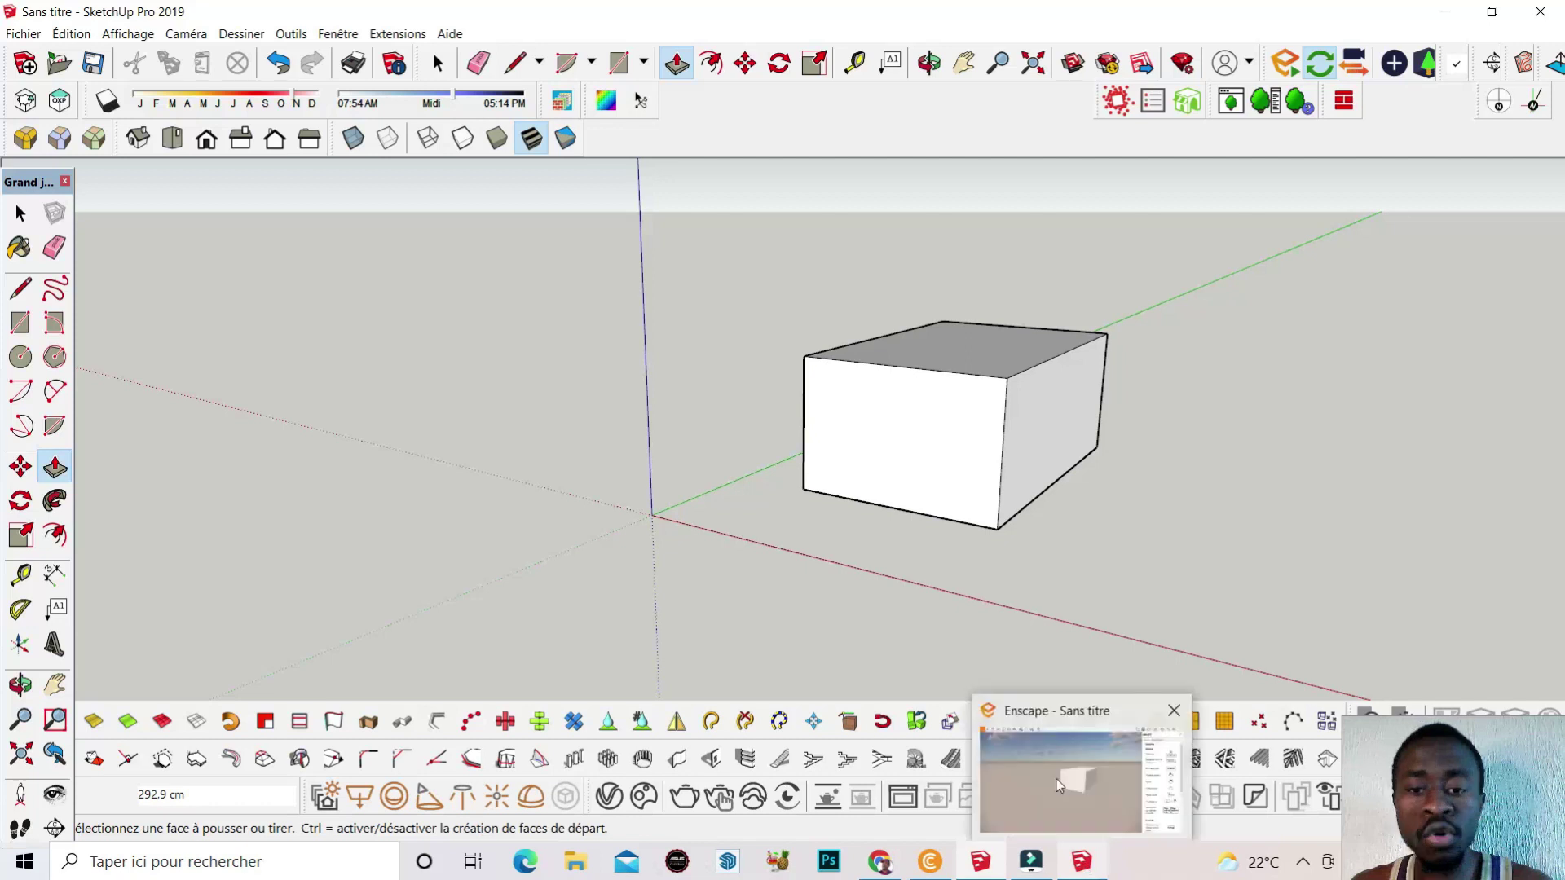
{"action": "left_click", "coordinate": [1060, 787]}
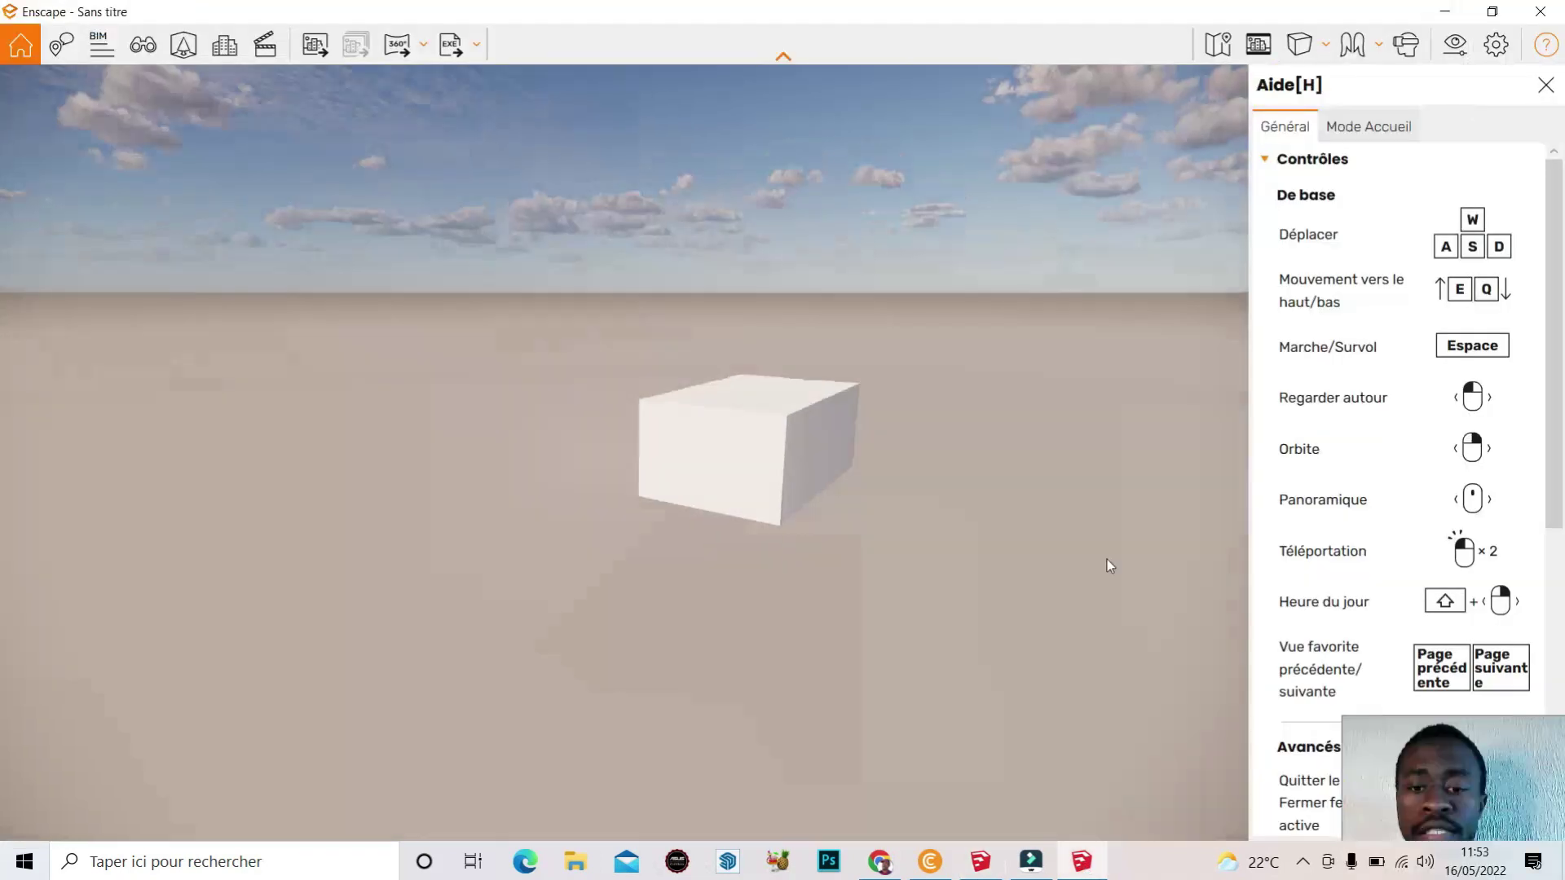
{"action": "left_click", "coordinate": [1455, 787]}
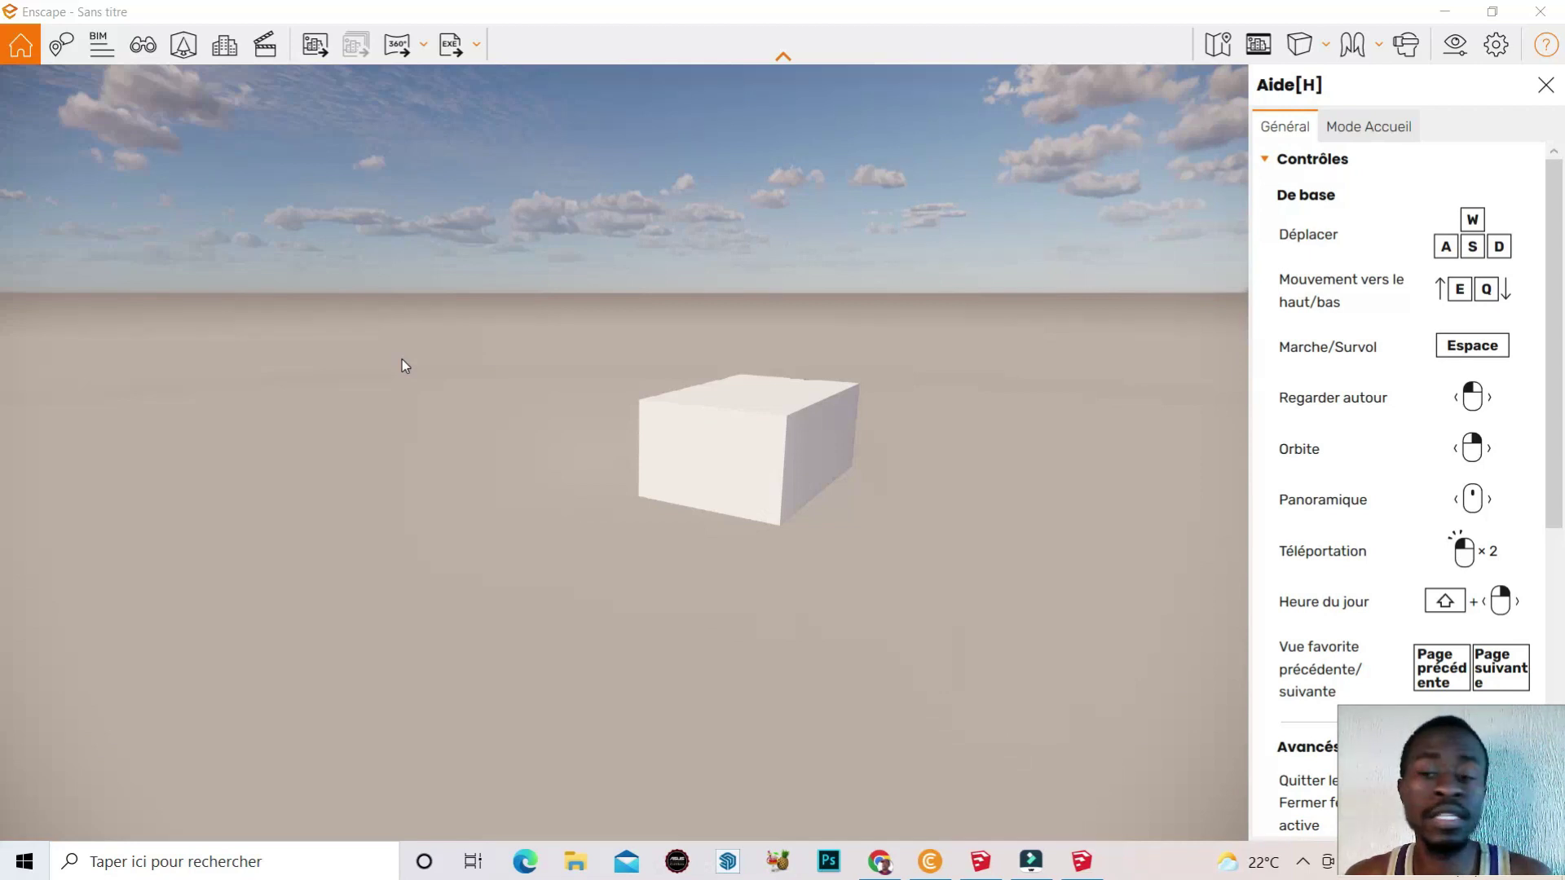
- Import the site context for the current 1 000 m by 1 000 m map area, including buildings, streets and topography
{"action": "left_click", "coordinate": [232, 49]}
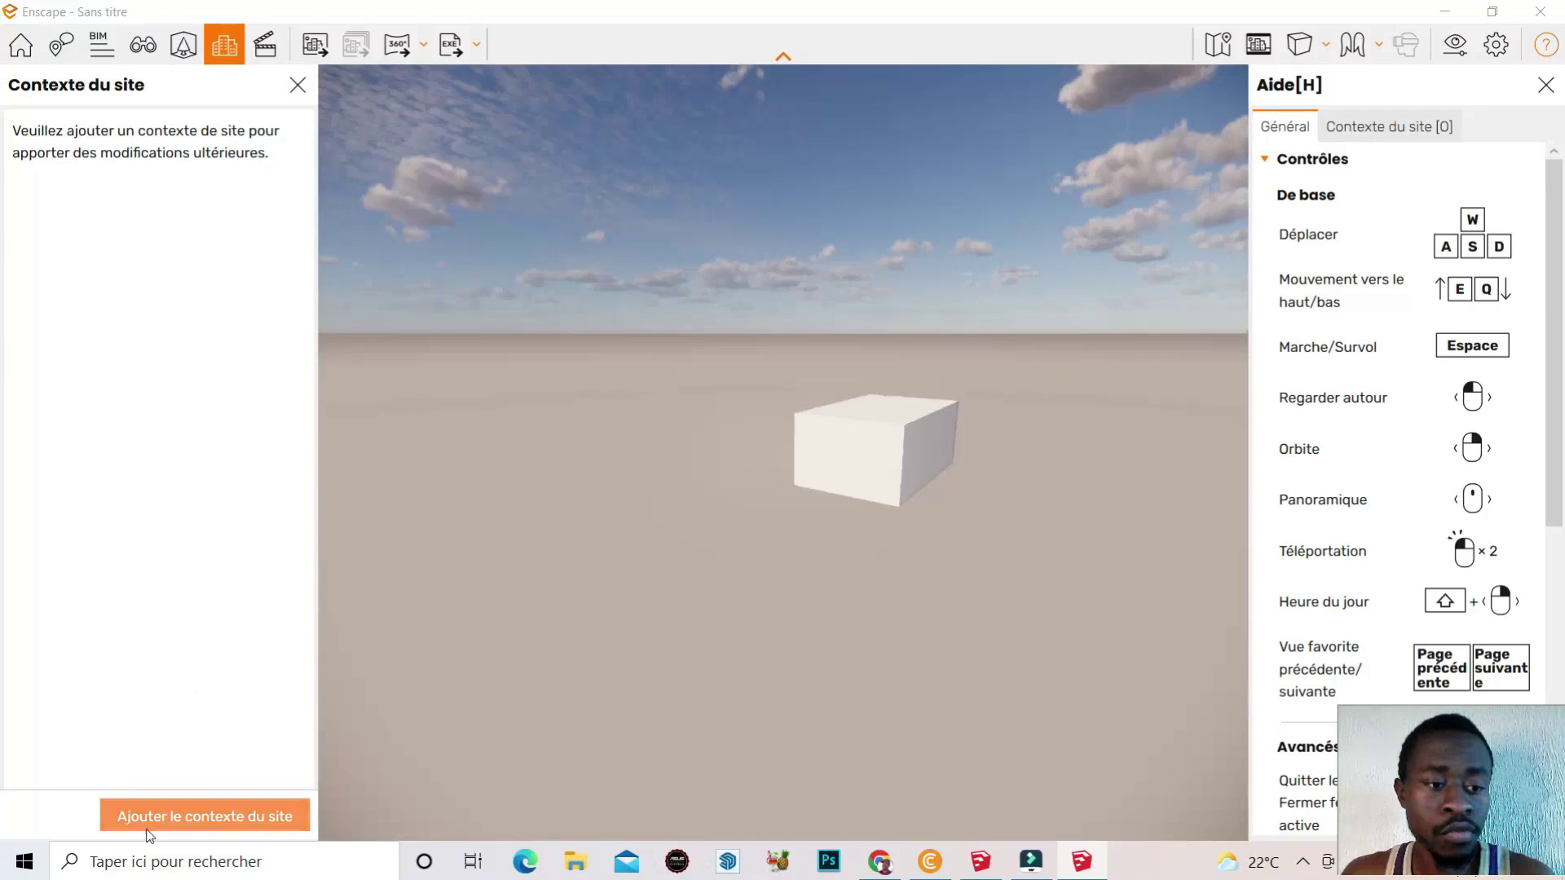
{"action": "left_click", "coordinate": [236, 819]}
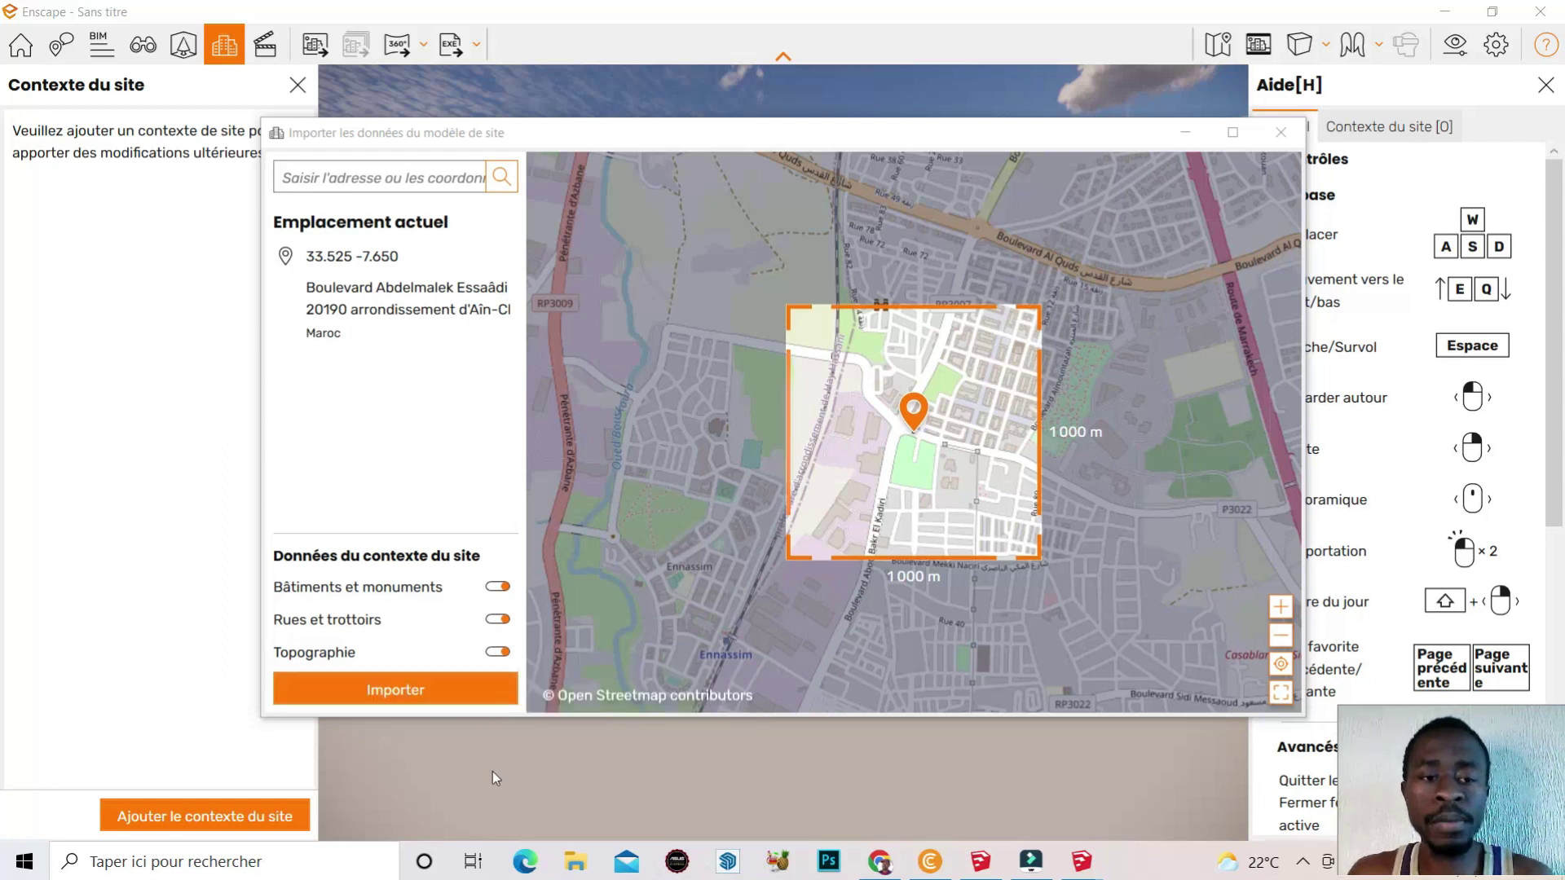
{"action": "left_click", "coordinate": [447, 689]}
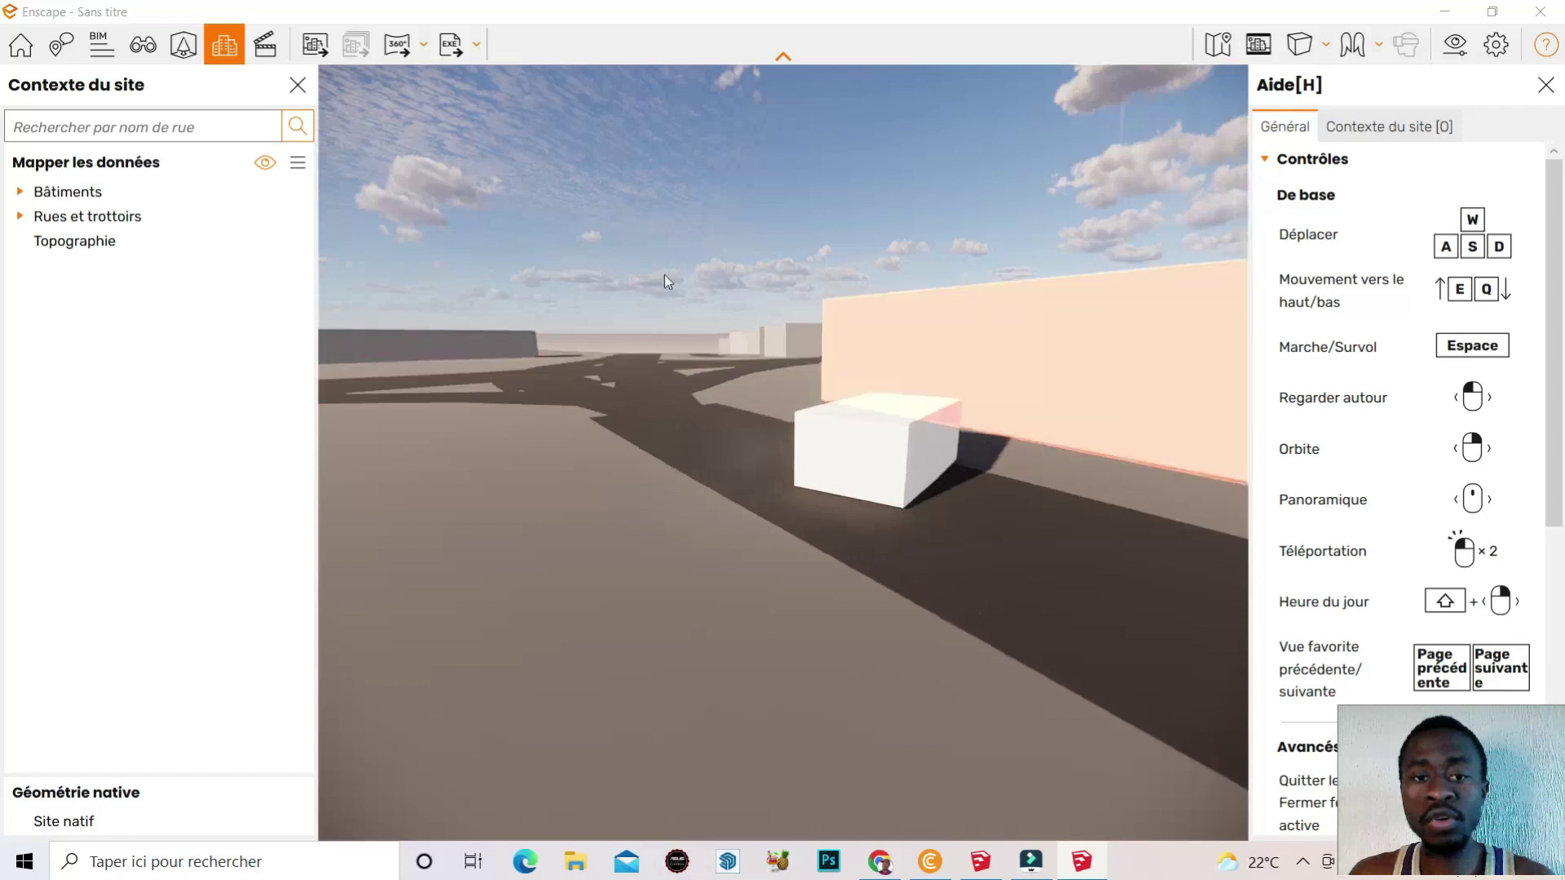
- Examine the imported buildings and streets around the white box from a distance and from several angles
{"action": "scroll", "coordinate": [697, 268], "scroll_direction": "up", "scroll_amount": 2}
{"action": "scroll", "coordinate": [789, 716], "scroll_direction": "up", "scroll_amount": 2}
{"action": "scroll", "coordinate": [789, 718], "scroll_direction": "down", "scroll_amount": 2}
{"action": "scroll", "coordinate": [789, 713], "scroll_direction": "down", "scroll_amount": 2}
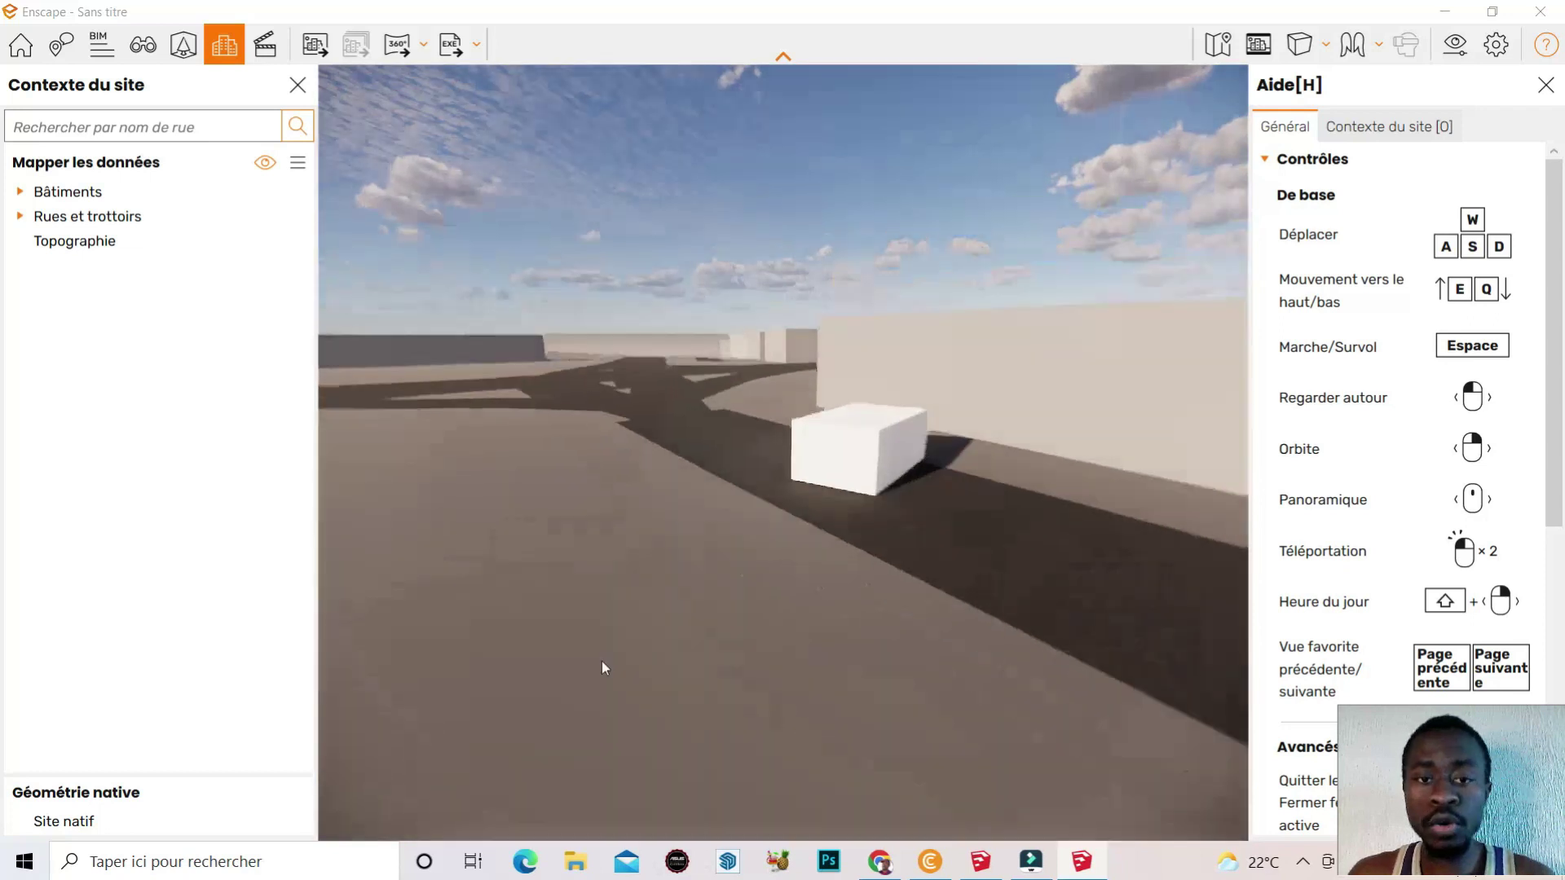
{"action": "scroll", "coordinate": [590, 658], "scroll_direction": "down", "scroll_amount": 2}
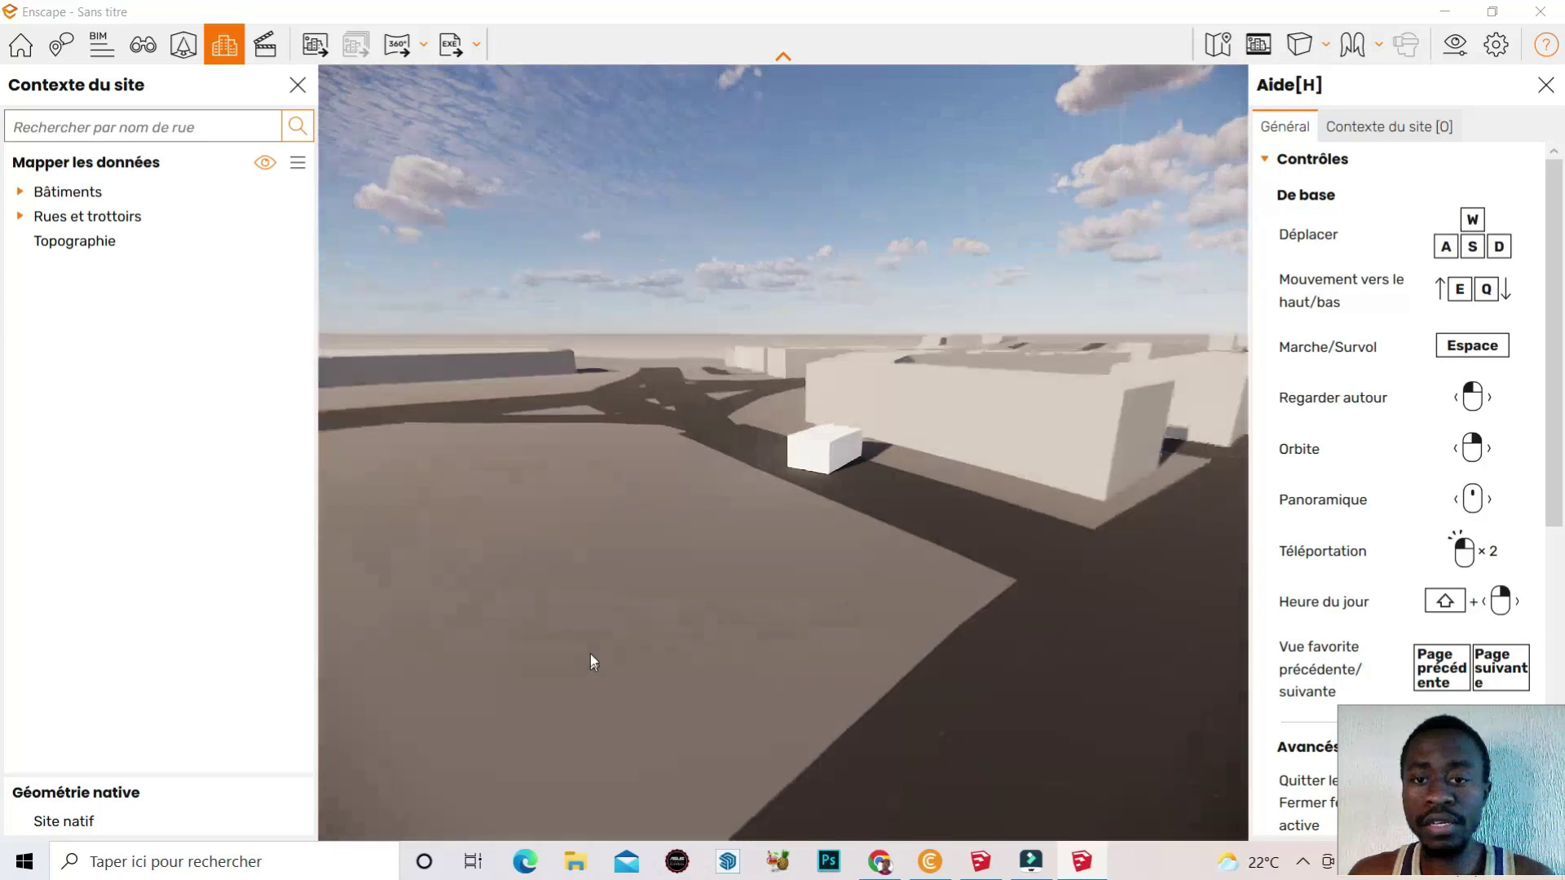
{"action": "scroll", "coordinate": [590, 657], "scroll_direction": "down", "scroll_amount": 2}
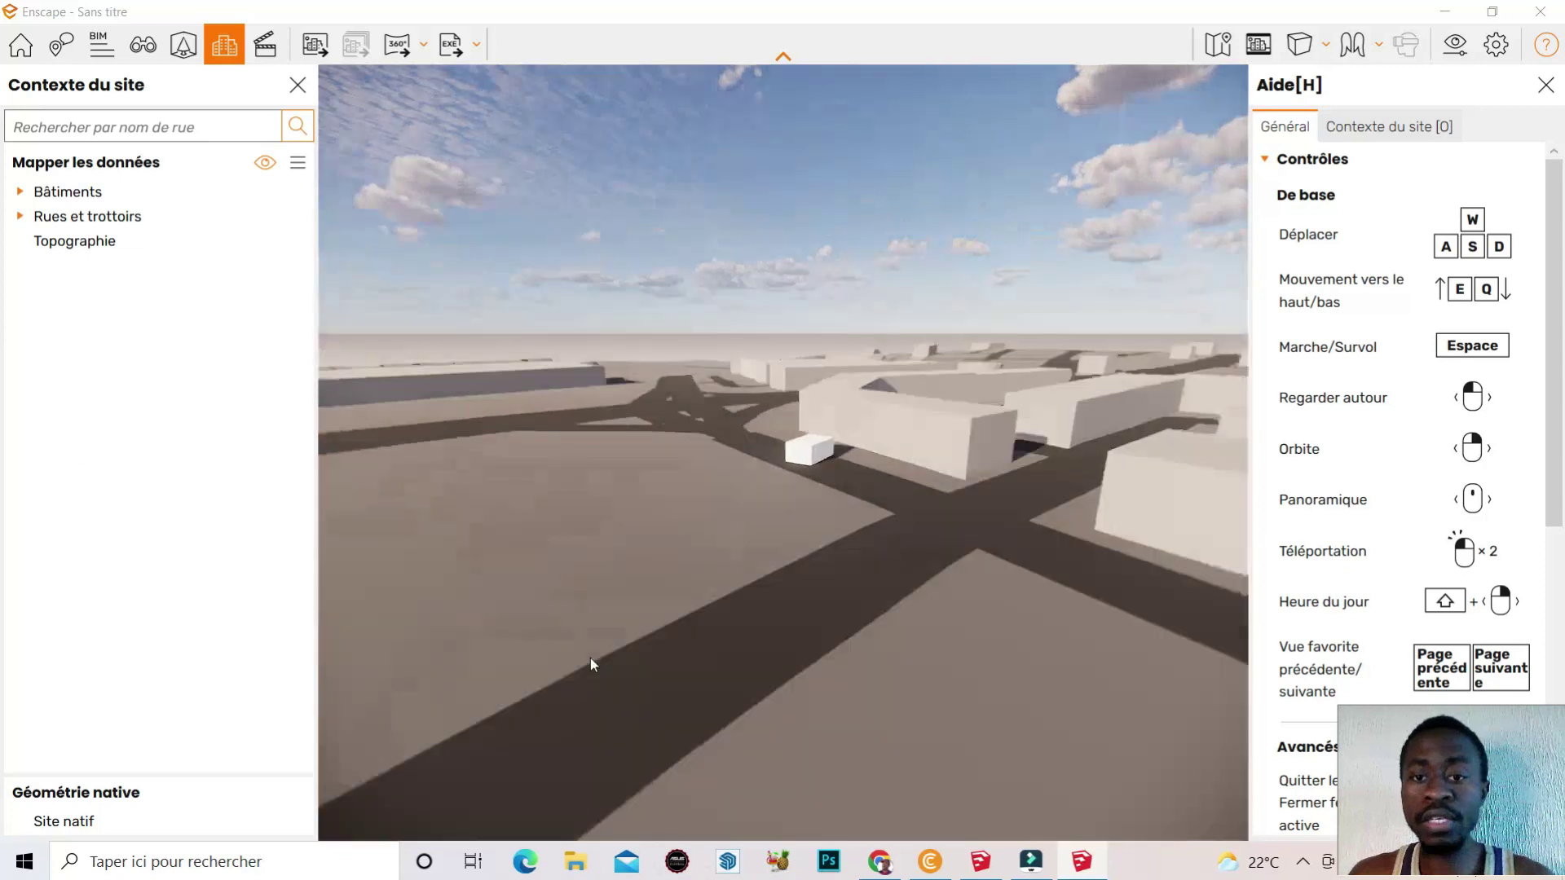
{"action": "scroll", "coordinate": [592, 655], "scroll_direction": "down", "scroll_amount": 2}
{"action": "scroll", "coordinate": [593, 653], "scroll_direction": "down", "scroll_amount": 2}
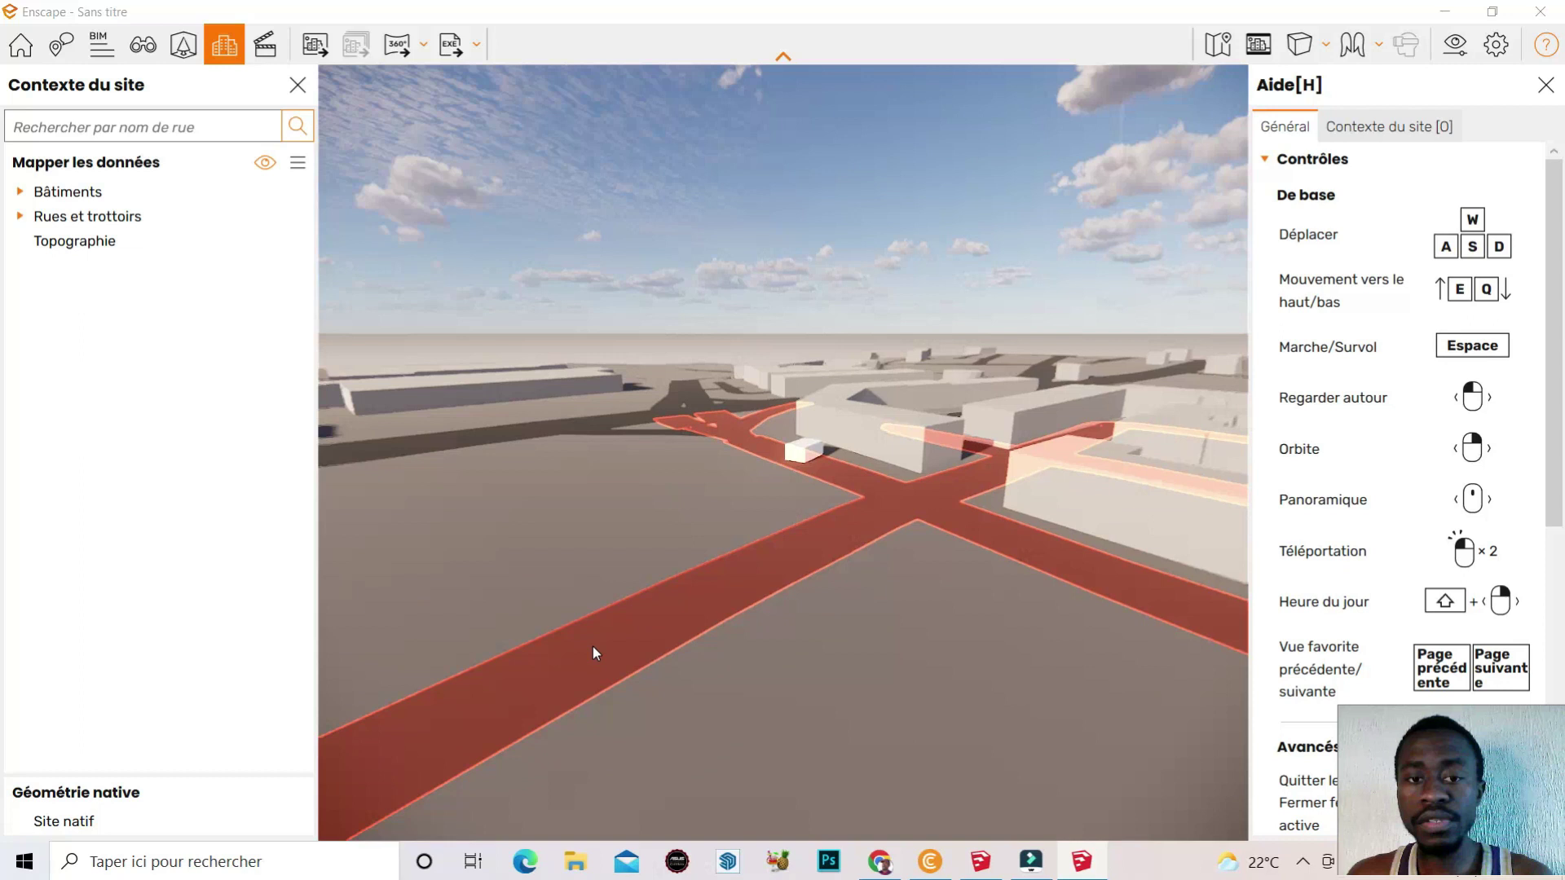
{"action": "scroll", "coordinate": [593, 652], "scroll_direction": "down", "scroll_amount": 2}
{"action": "right_click_drag", "start_coordinate": [594, 652], "coordinate": [489, 398]}
{"action": "right_click_drag", "start_coordinate": [782, 452], "coordinate": [848, 502]}
{"action": "right_click_drag", "start_coordinate": [424, 306], "coordinate": [595, 320]}
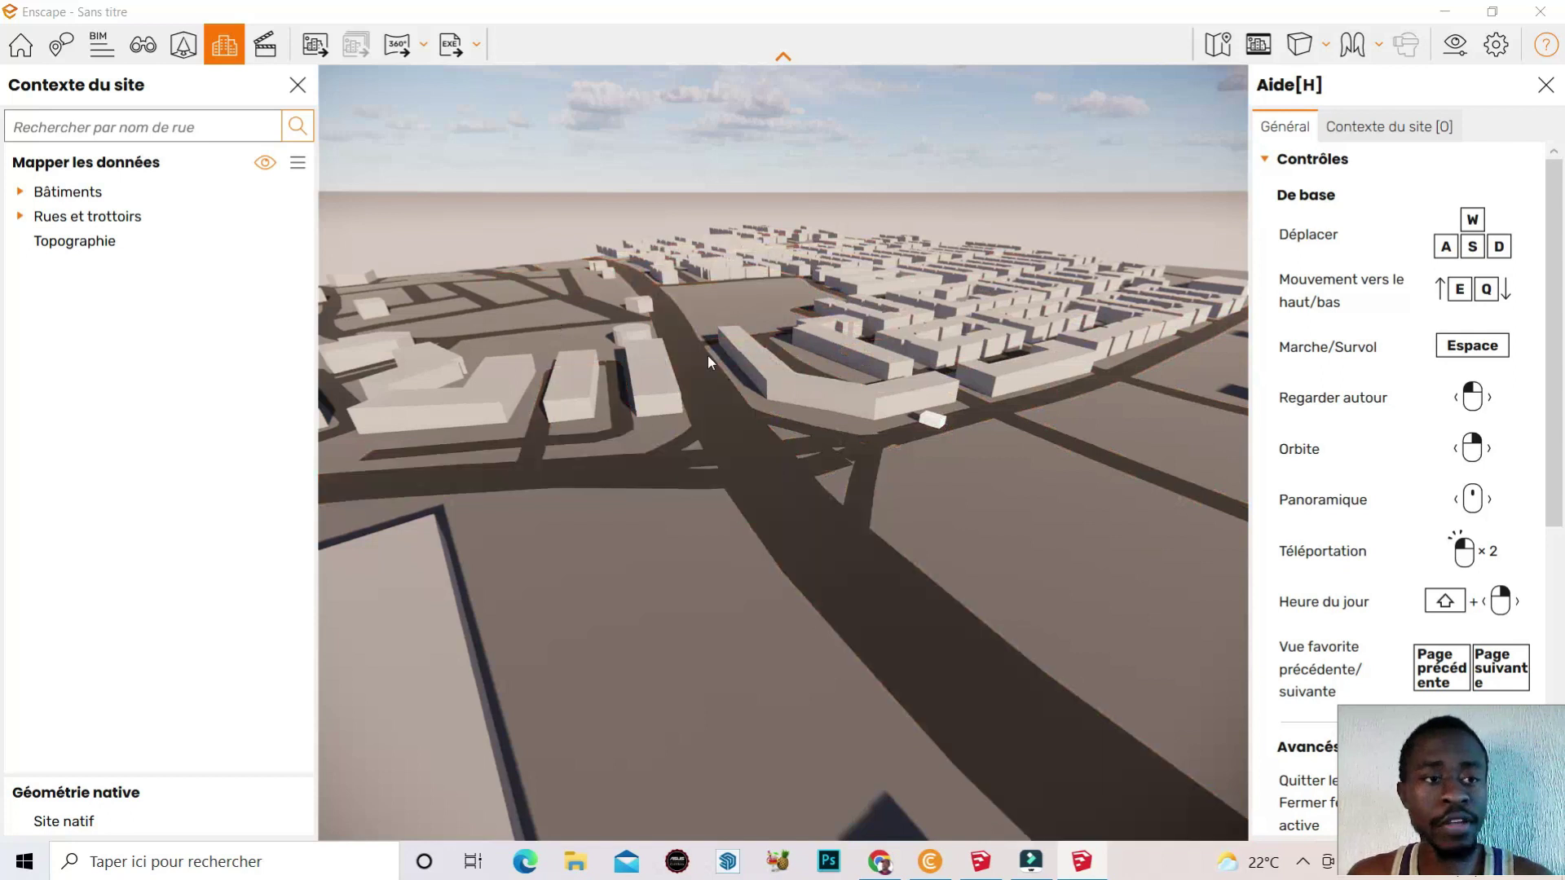
- Review the street entries under Bâtiments and Rues et trottoirs in the map data, collapsing each list again
{"action": "left_click", "coordinate": [20, 194]}
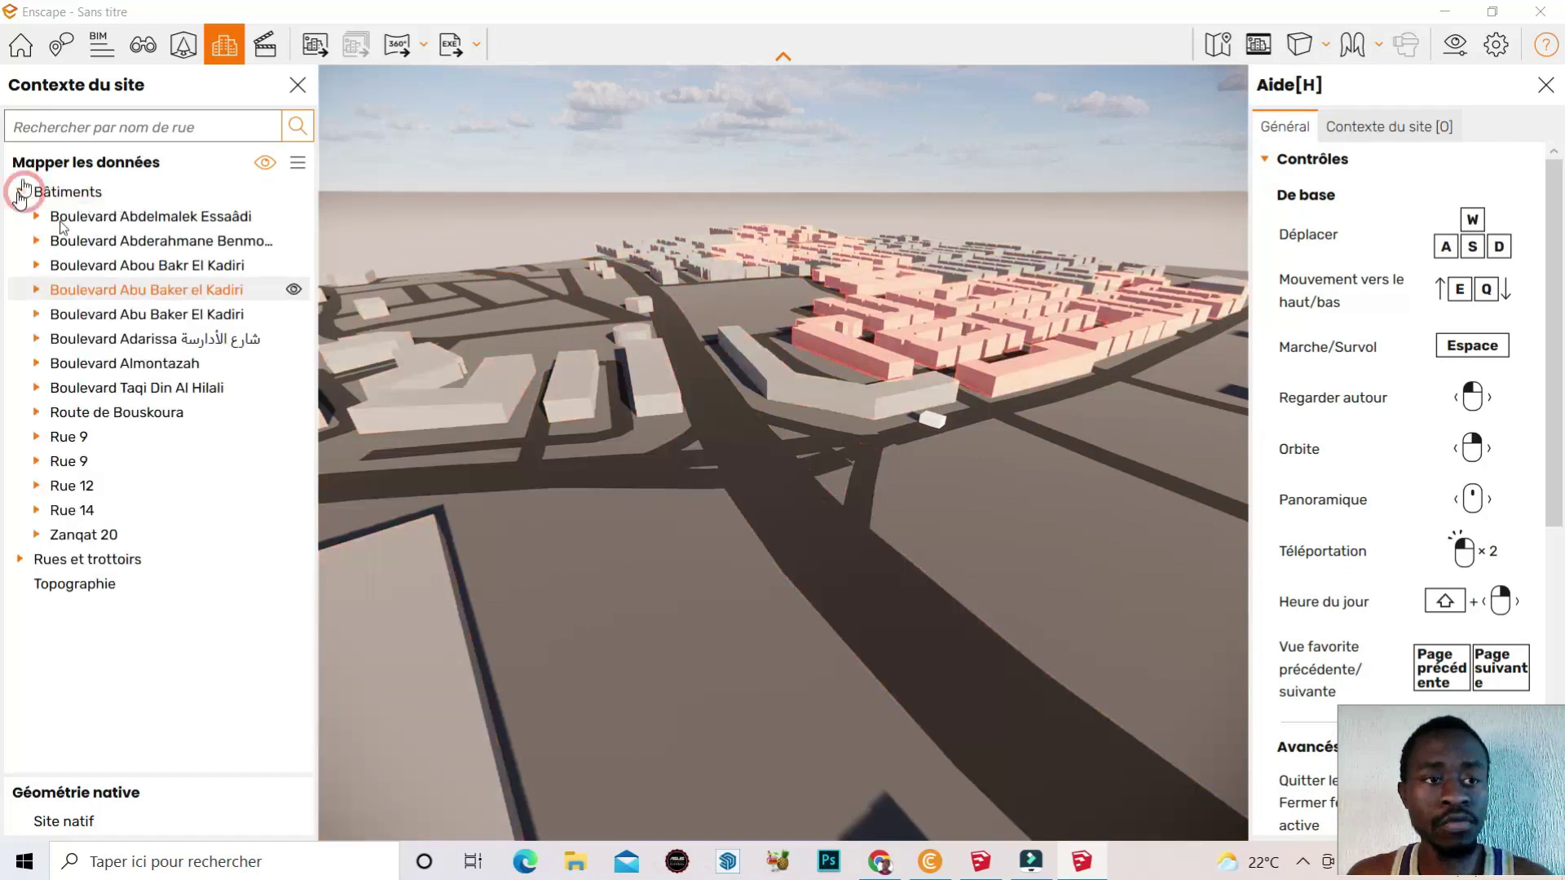
{"action": "left_click", "coordinate": [21, 192]}
{"action": "left_click", "coordinate": [21, 217]}
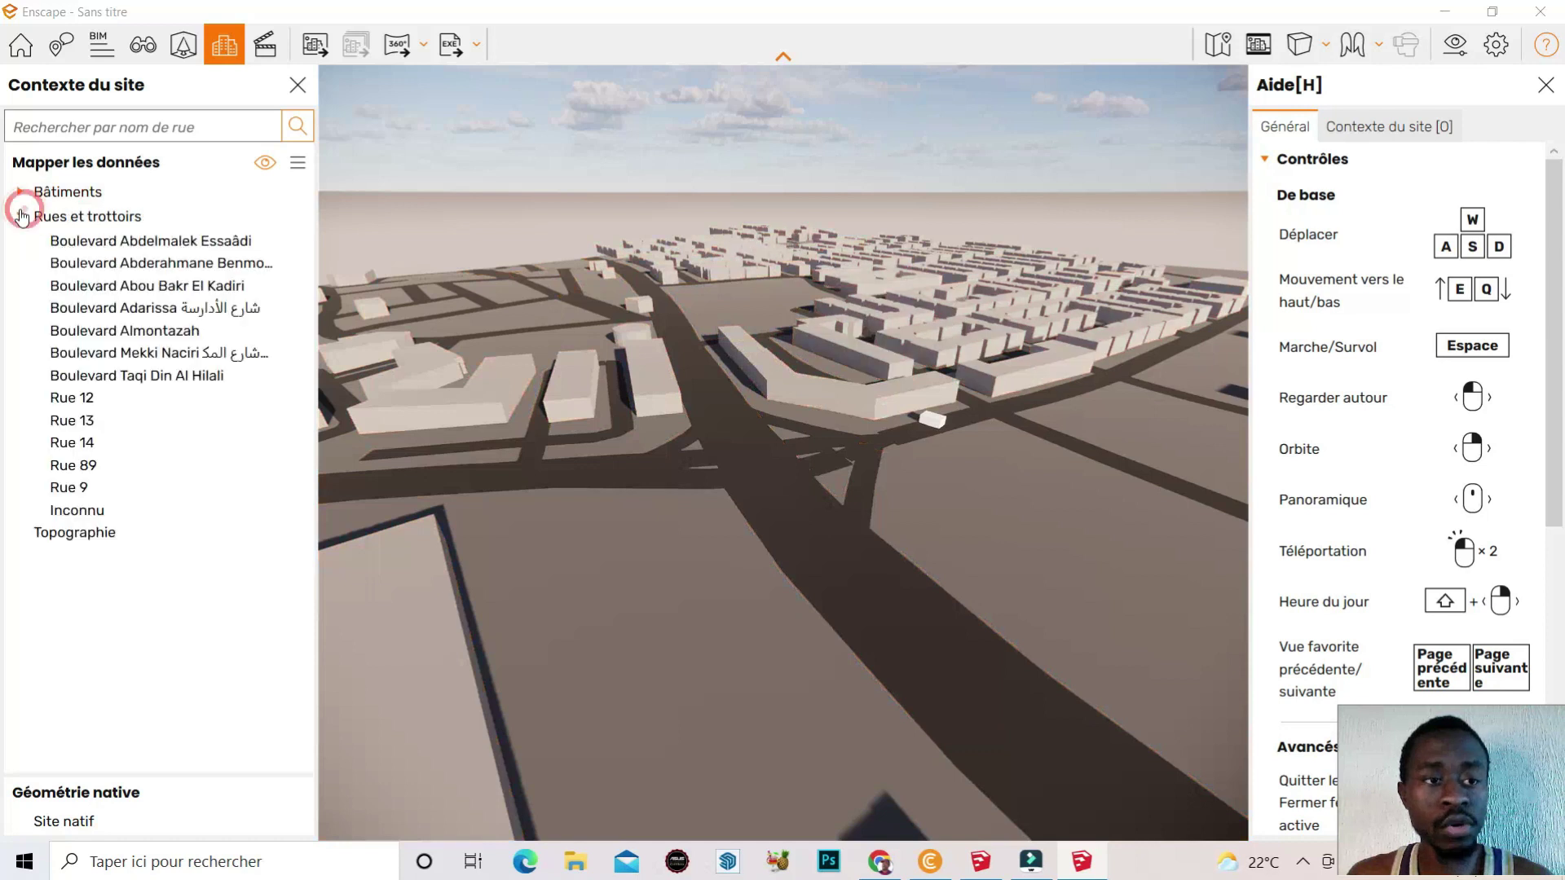
{"action": "left_click", "coordinate": [20, 217]}
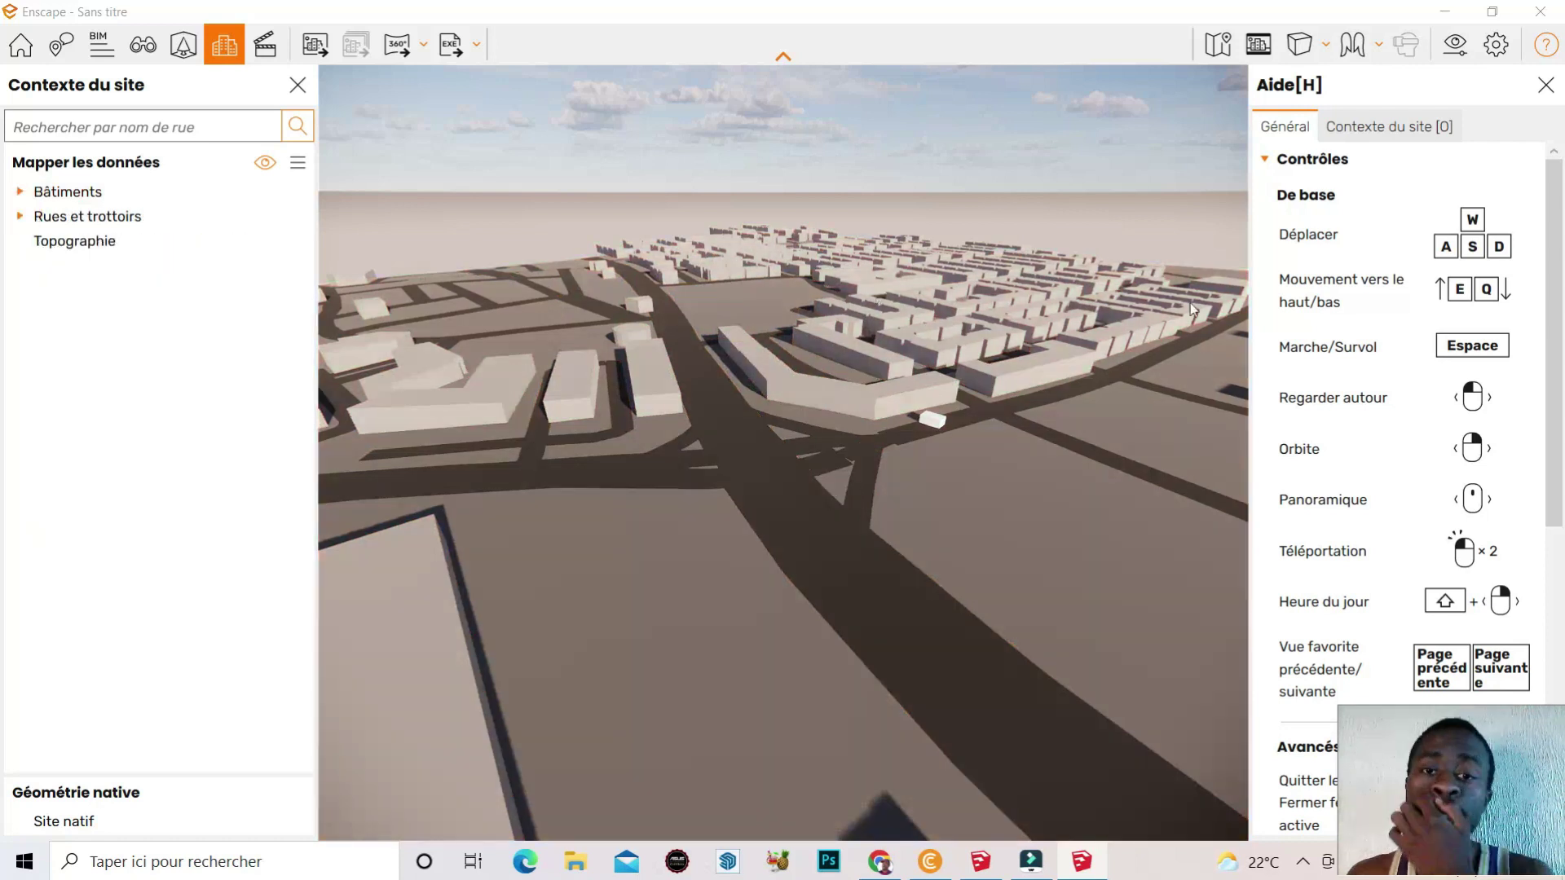